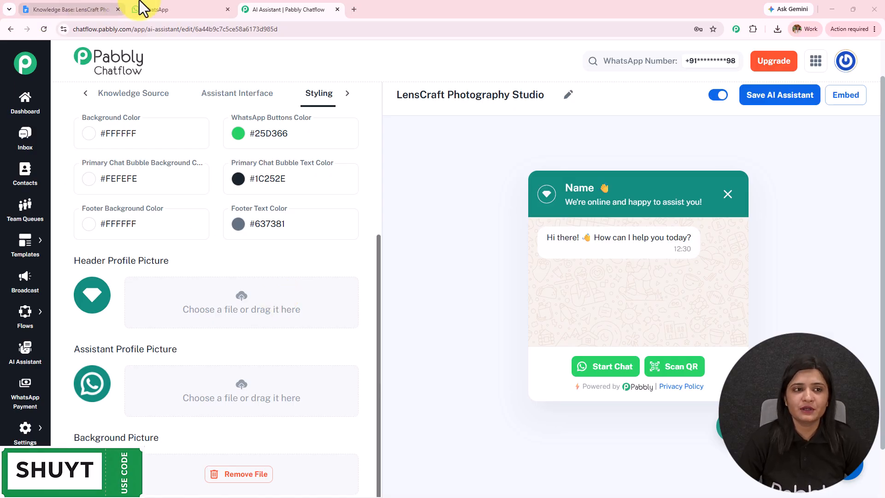
Step: Switch to WhatsApp and examine the details requested in the Chatflow Chatbot's reply about the 5 July 2026 event, expanding the full message
click(157, 9)
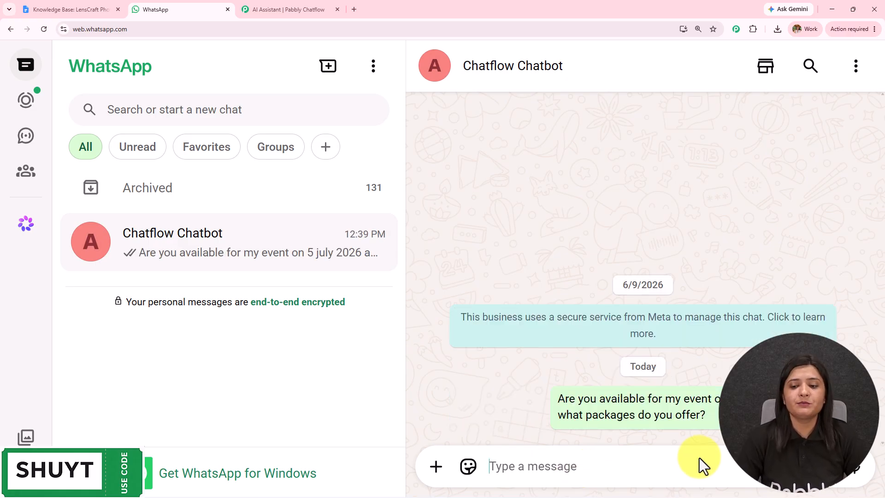
scroll(613, 258, down, 5)
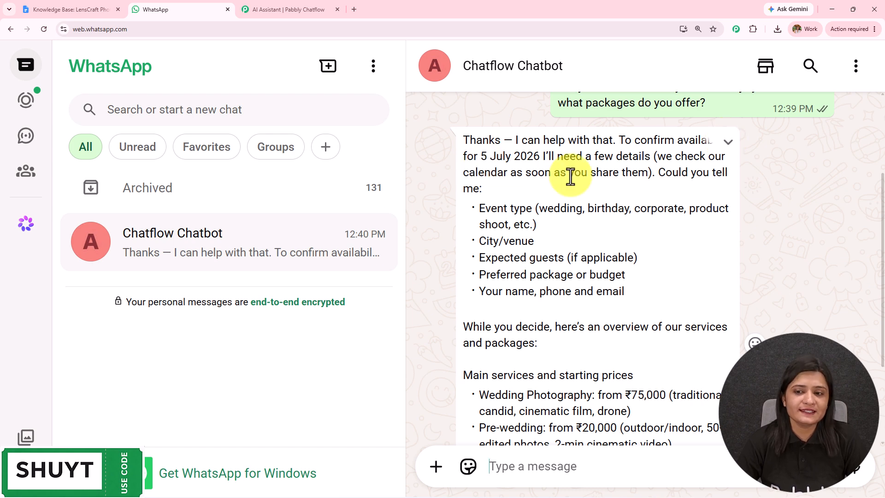
scroll(480, 213, down, 1)
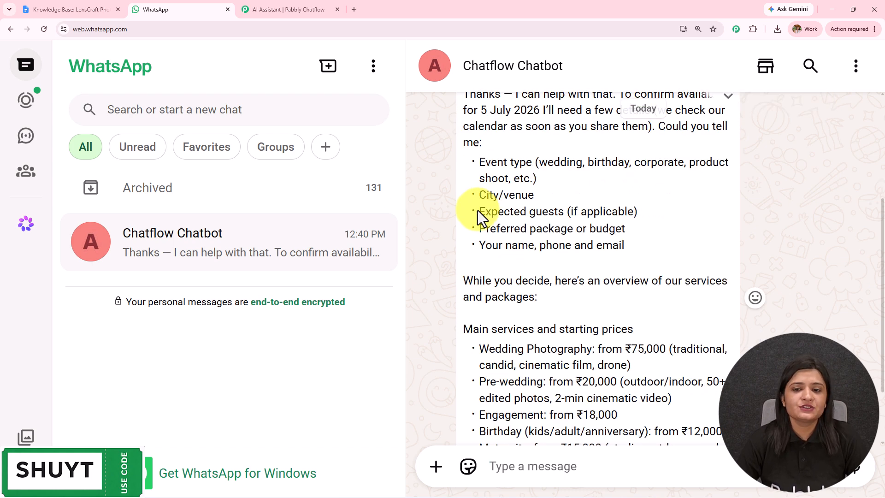
drag(479, 162, 619, 163)
drag(479, 212, 612, 211)
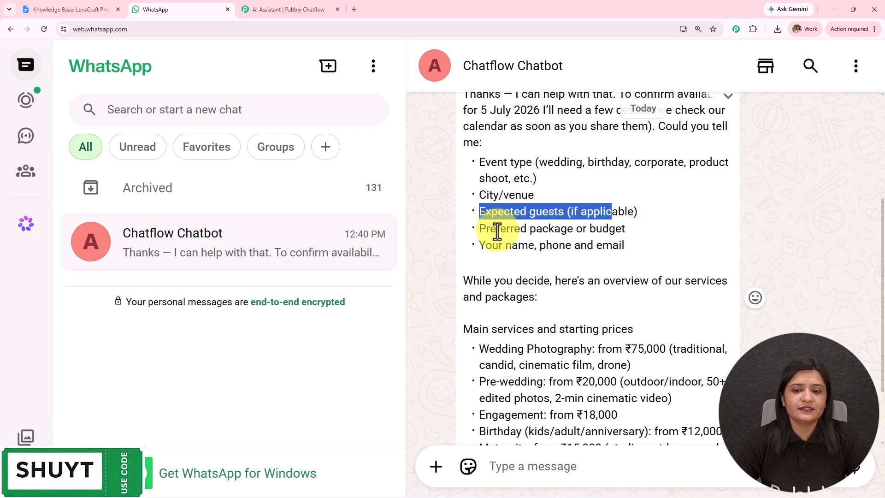
triple_click(507, 229)
scroll(668, 223, down, 2)
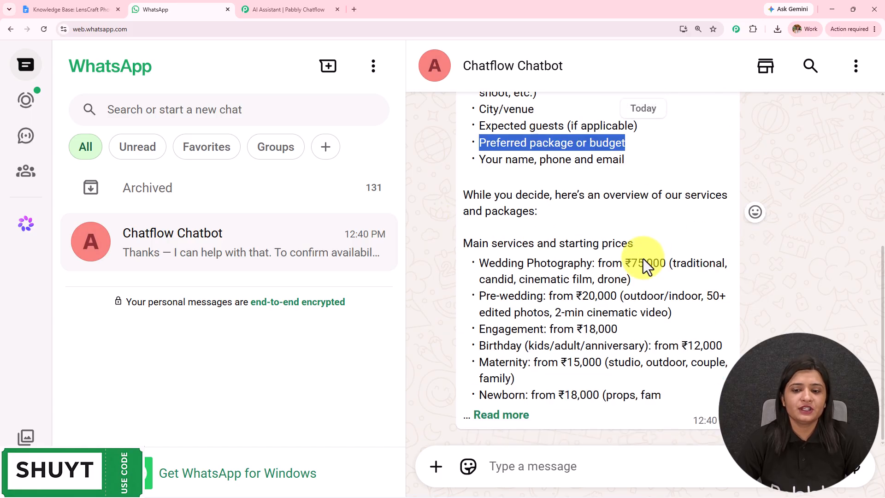
click(507, 416)
scroll(571, 325, down, 2)
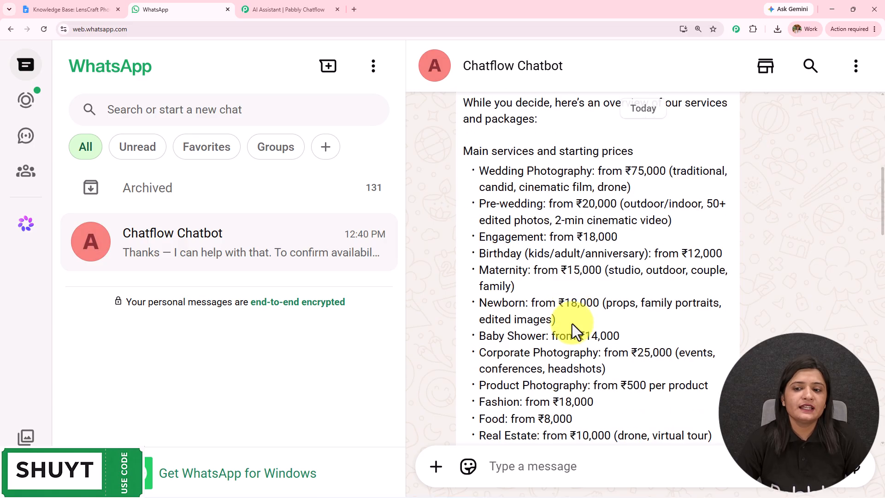
Step: Examine the main services and starting prices in the chatbot's reply, from wedding photography to drone coverage, and recheck the question it answers
drag(479, 170, 702, 172)
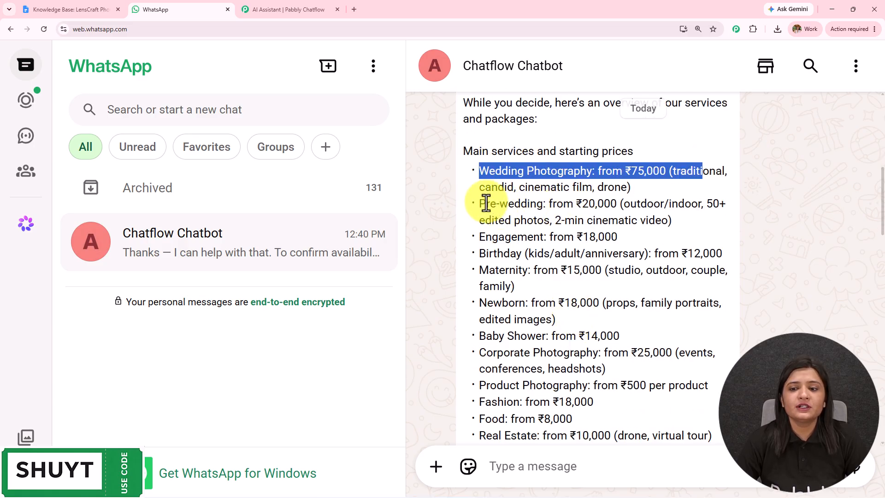
drag(486, 203, 691, 204)
drag(479, 253, 645, 254)
scroll(659, 293, up, 4)
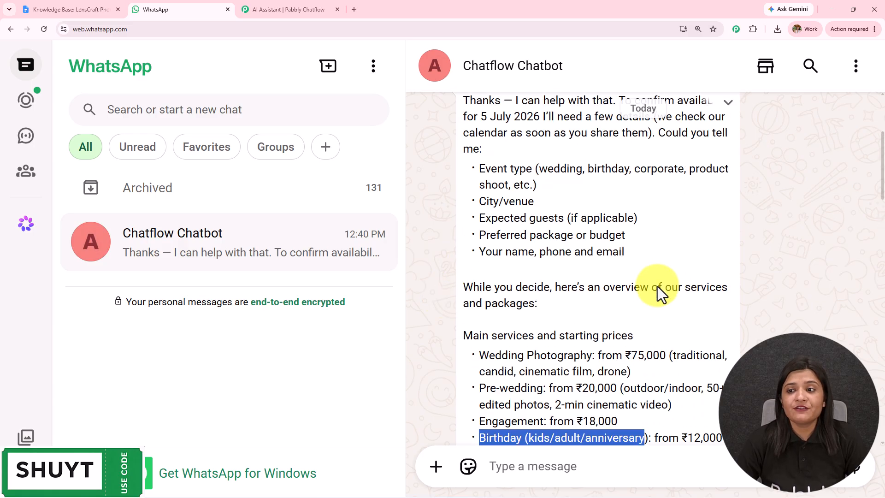
scroll(658, 294, up, 5)
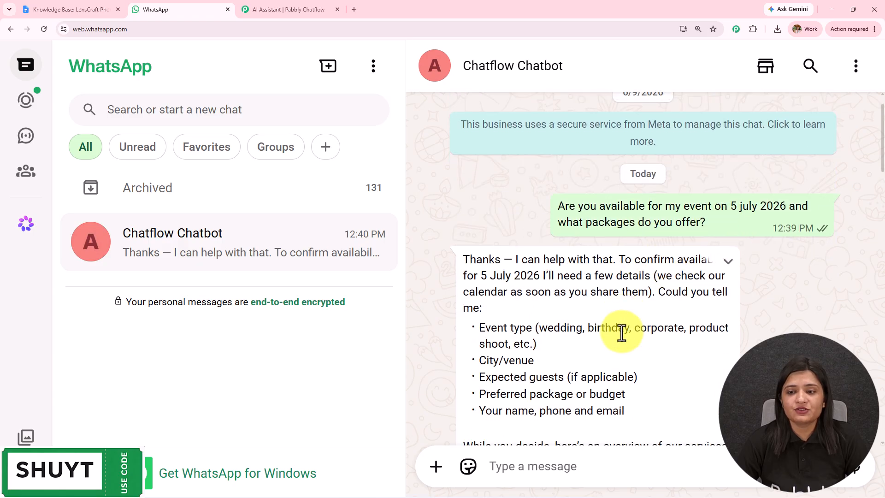
scroll(622, 332, down, 10)
drag(479, 161, 618, 162)
drag(478, 209, 574, 229)
drag(506, 278, 640, 261)
scroll(504, 257, down, 3)
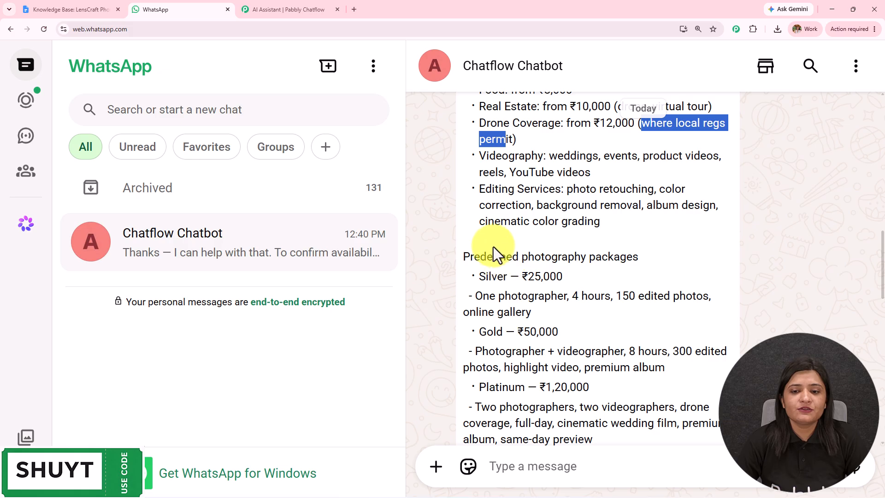
Step: Examine the Silver, Gold and Platinum packages, add-ons, booking process, delivery timelines and contact section of the same reply
scroll(499, 249, down, 3)
drag(465, 118, 638, 119)
drag(463, 193, 659, 213)
drag(478, 249, 546, 269)
scroll(557, 352, down, 1)
scroll(558, 353, down, 12)
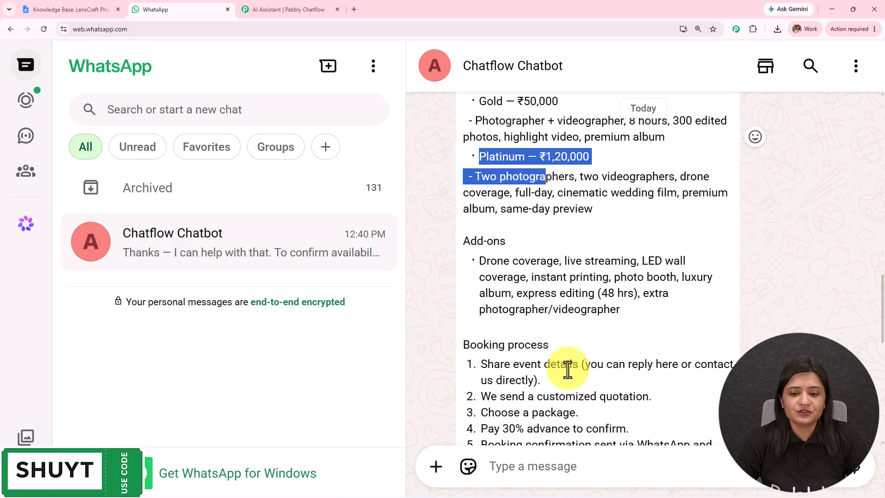
scroll(570, 361, up, 5)
scroll(553, 292, down, 6)
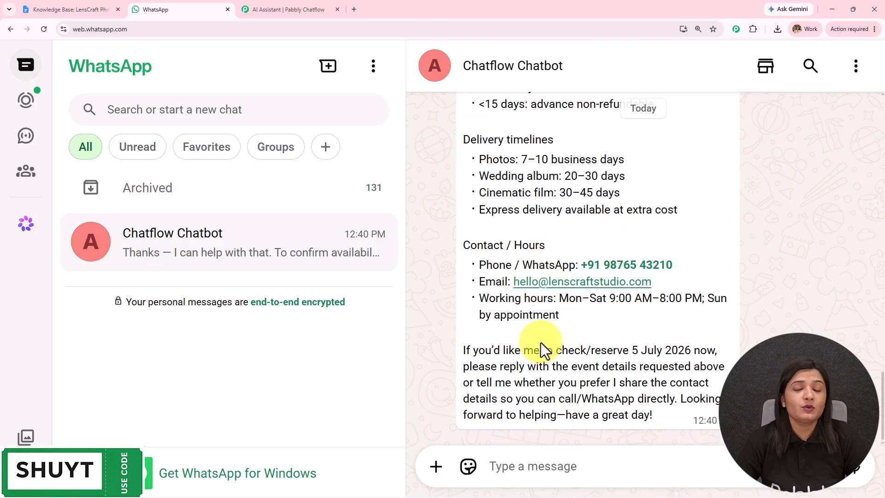
Step: Send the chatbot the message "What's included in your pre wedding packages, and can I customize them?"
click(594, 466)
text(What's included in your pre wedding packages? Can I customize them?)
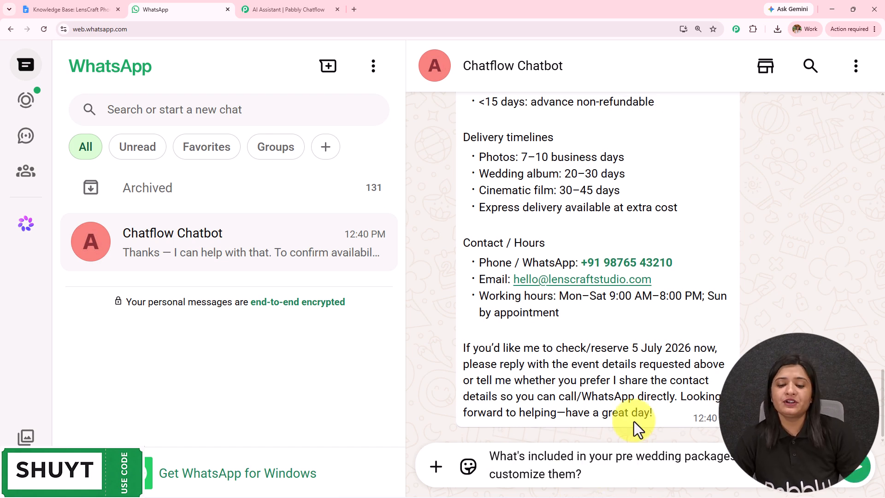
drag(616, 476, 528, 456)
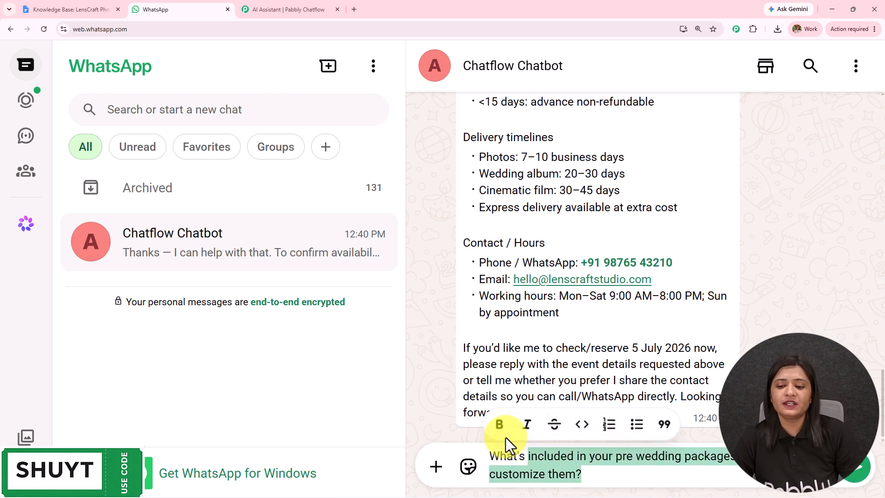
click(858, 470)
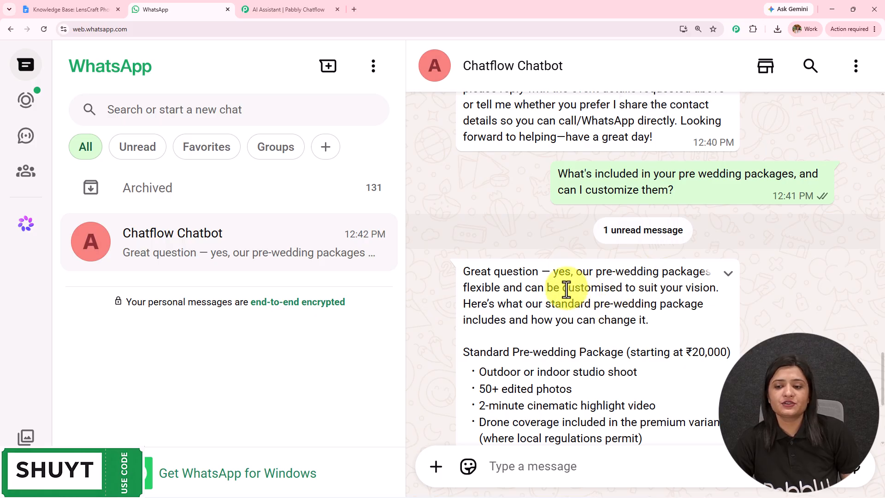
Step: Examine the chatbot's full reply on the standard pre-wedding package, its customisations, add-ons and custom-quote process
drag(563, 289, 717, 316)
scroll(561, 316, down, 2)
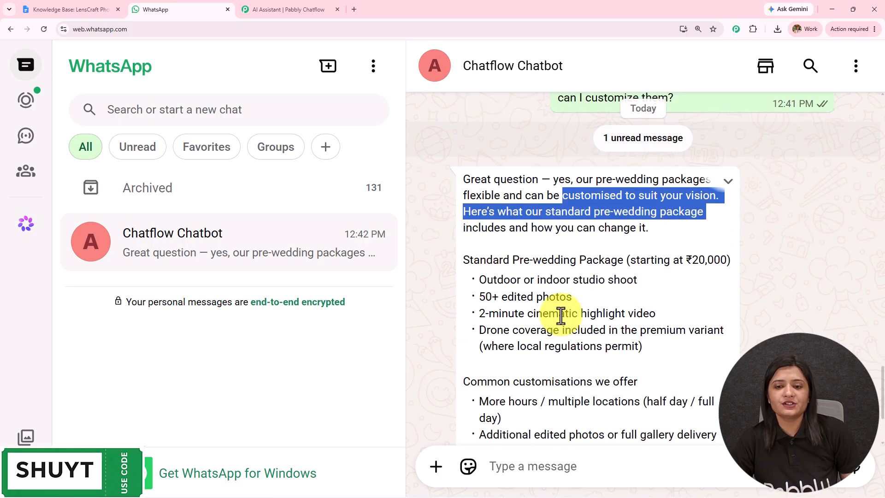
scroll(560, 314, down, 2)
drag(462, 167, 677, 184)
scroll(668, 192, down, 1)
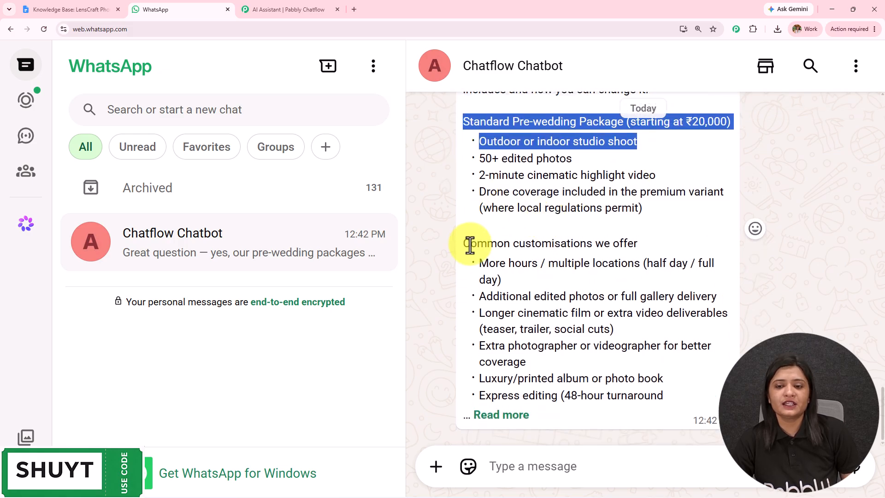
click(521, 431)
scroll(567, 291, down, 8)
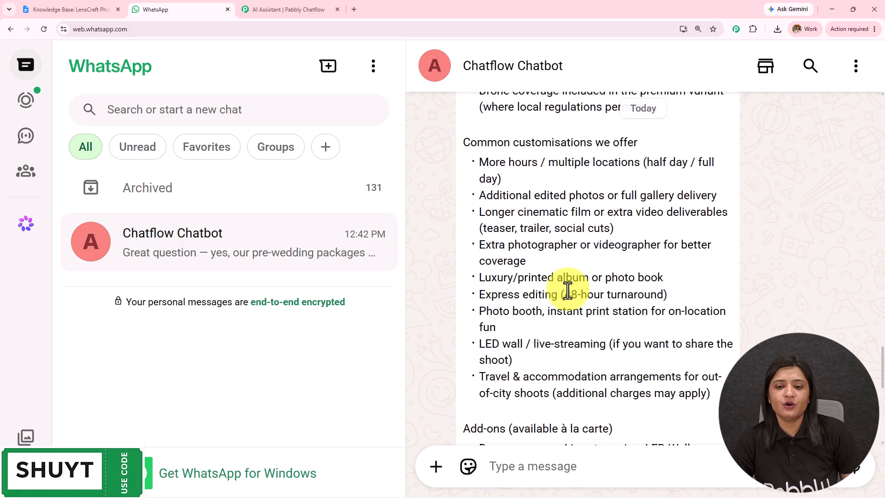
scroll(567, 291, down, 4)
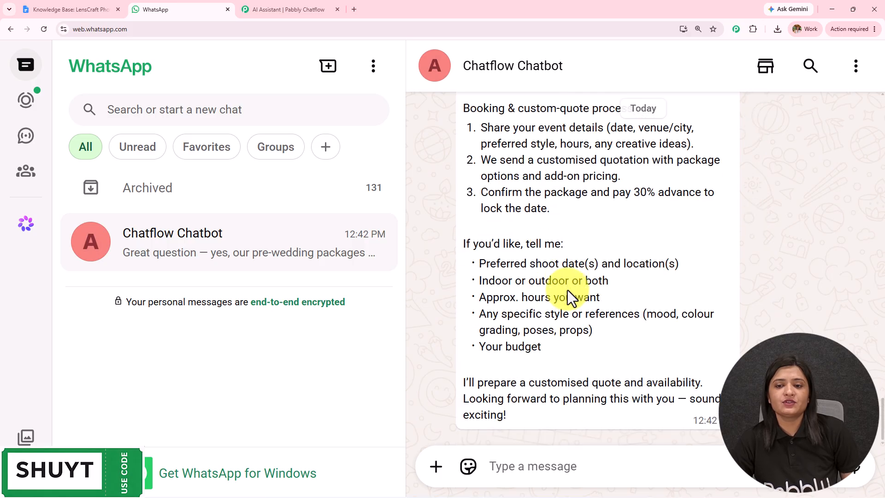
Step: Send the chatbot the message "Which photography package would you recommend for my event and budget?"
click(550, 465)
text(Which photography package would you recommend for my event and budget?)
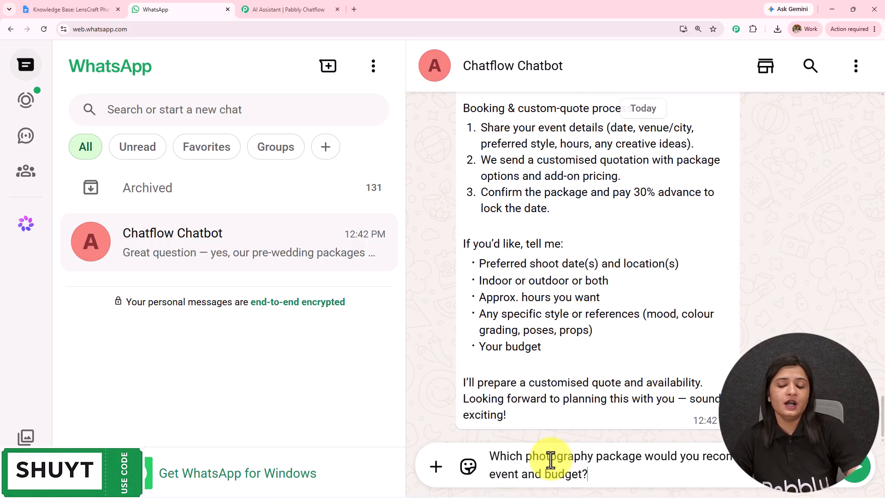
drag(593, 469, 417, 424)
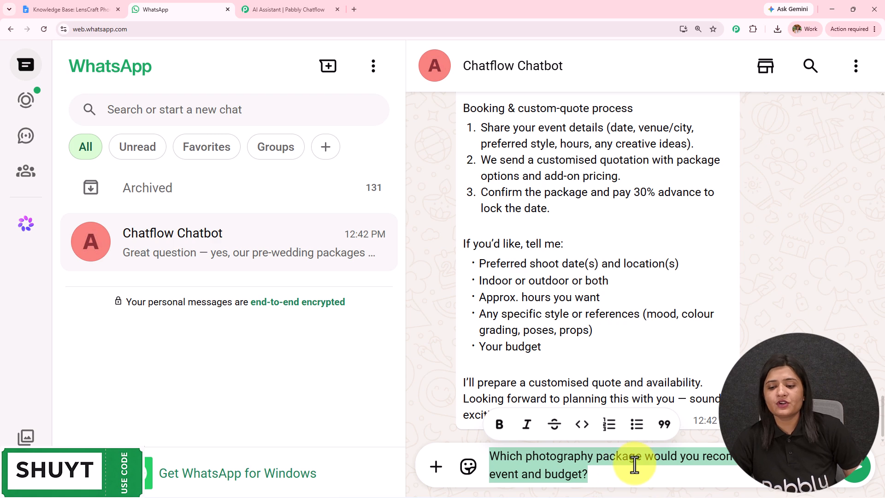
click(856, 479)
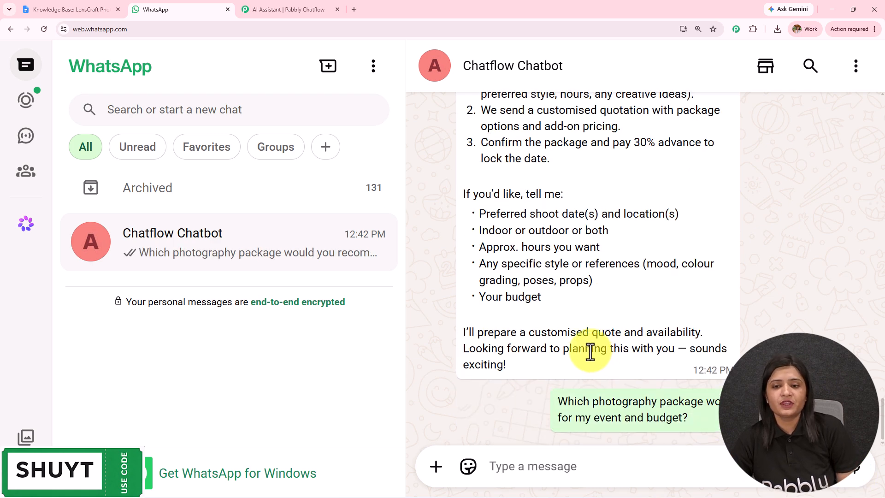
scroll(590, 351, up, 3)
scroll(590, 351, up, 4)
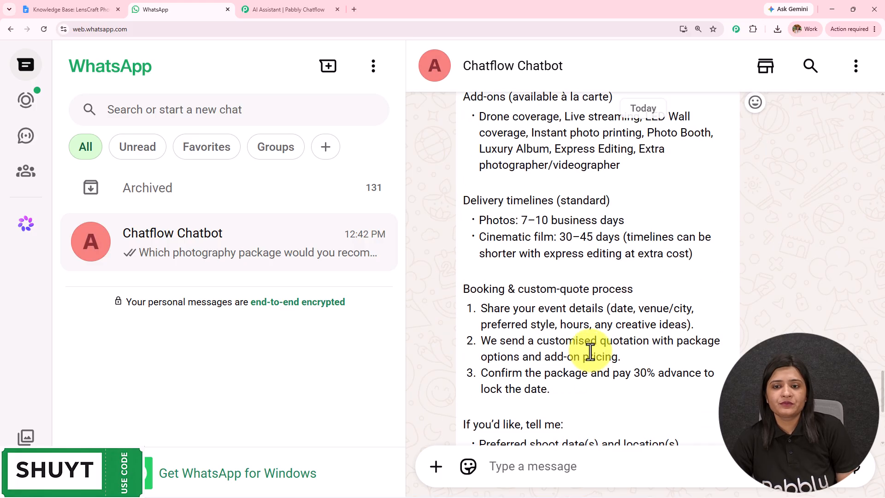
scroll(590, 351, up, 4)
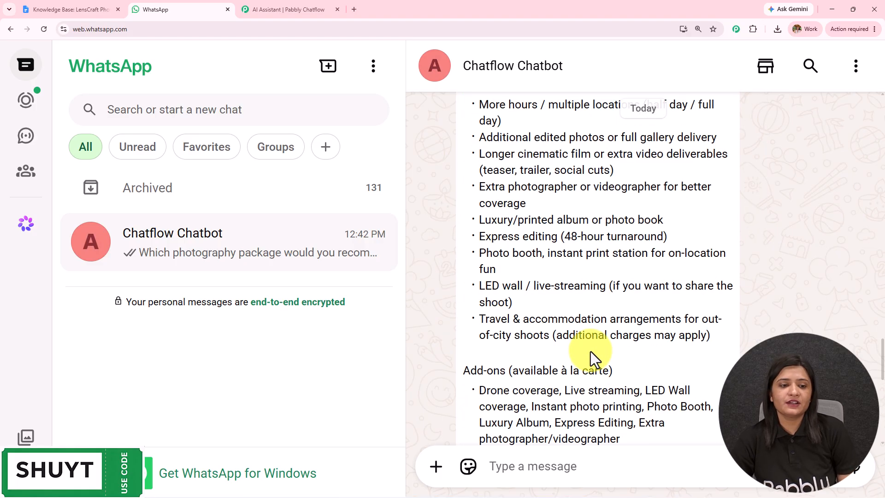
scroll(591, 352, up, 3)
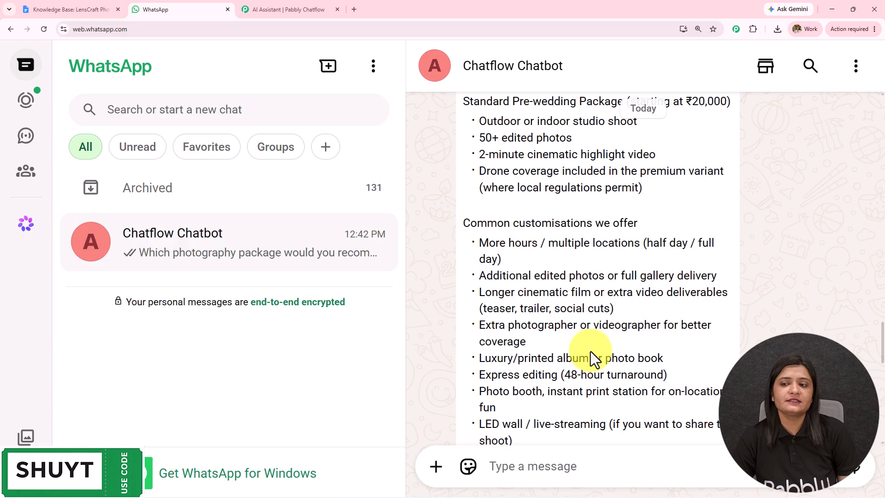
scroll(591, 354, up, 4)
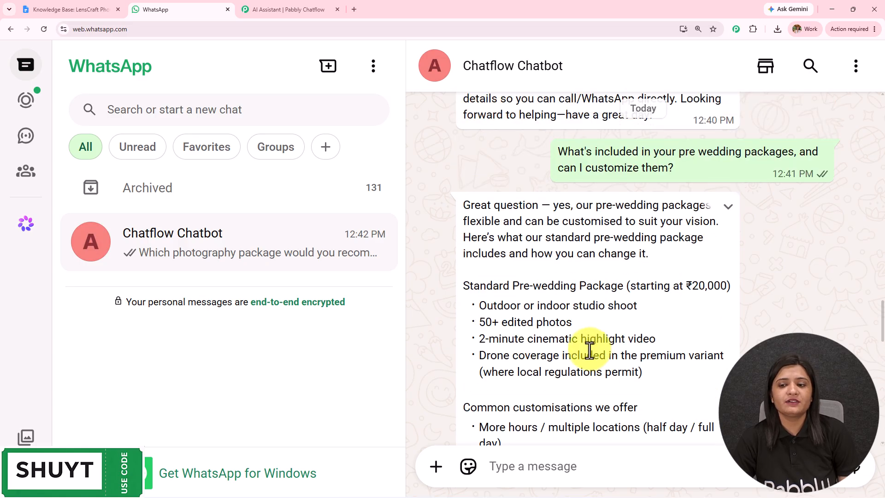
scroll(539, 317, down, 8)
scroll(539, 317, down, 10)
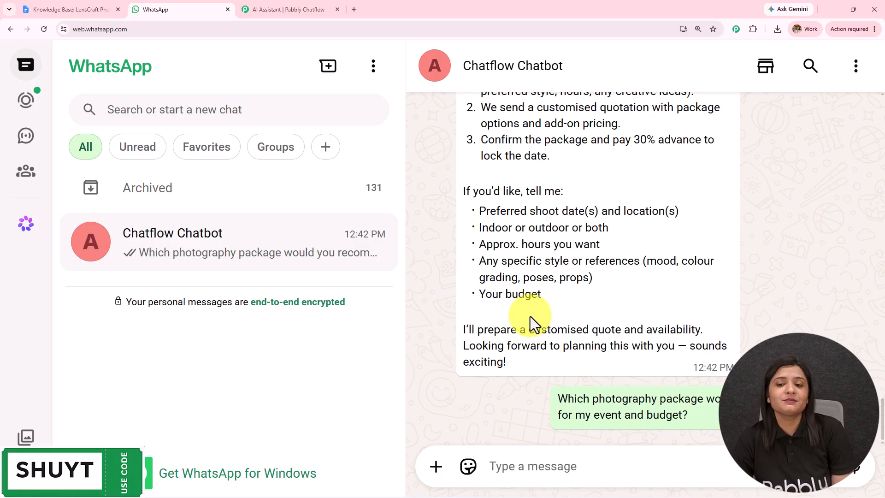
Step: Examine the chatbot's full package recommendation reply, including the details it requests and its guidelines for each event type
scroll(527, 314, up, 5)
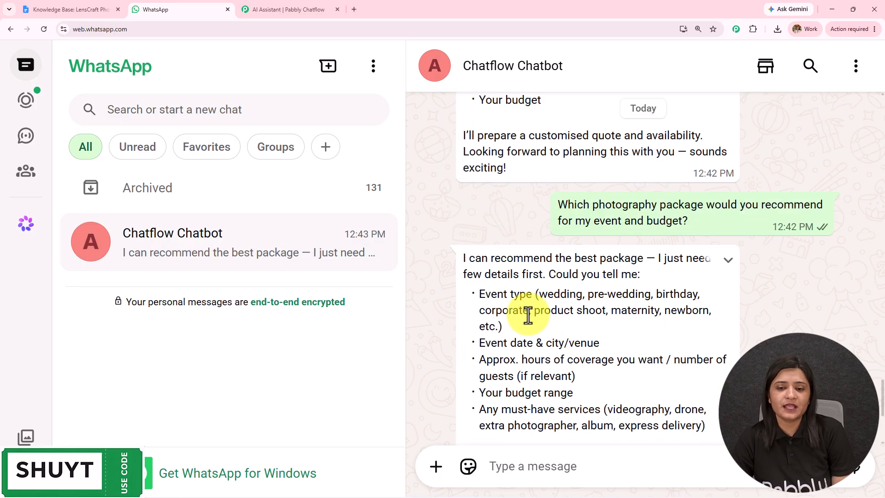
drag(461, 259, 815, 280)
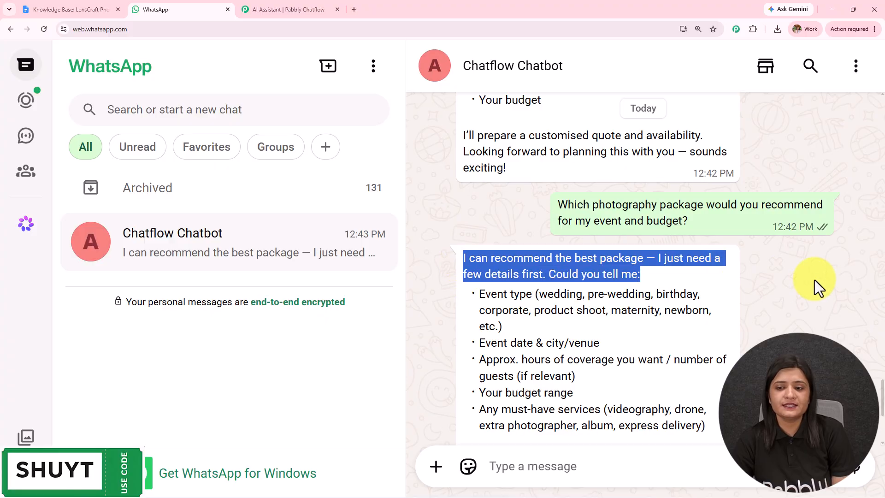
scroll(486, 230, down, 3)
scroll(529, 323, down, 2)
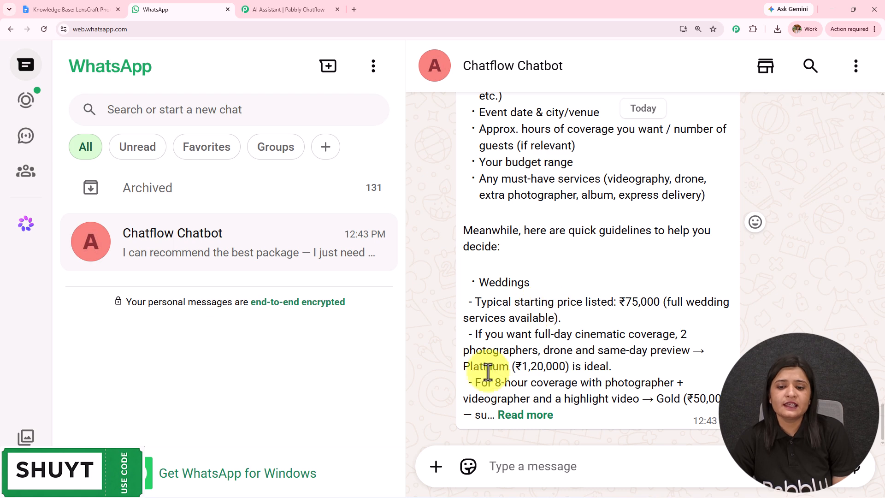
click(517, 416)
scroll(524, 248, down, 3)
drag(487, 147, 595, 164)
scroll(530, 309, down, 3)
drag(466, 238, 643, 256)
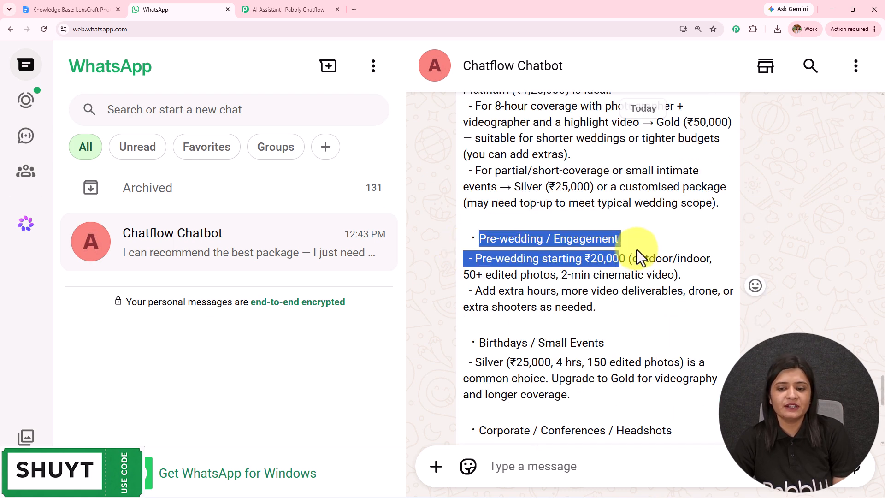
scroll(518, 267, down, 2)
scroll(646, 247, down, 3)
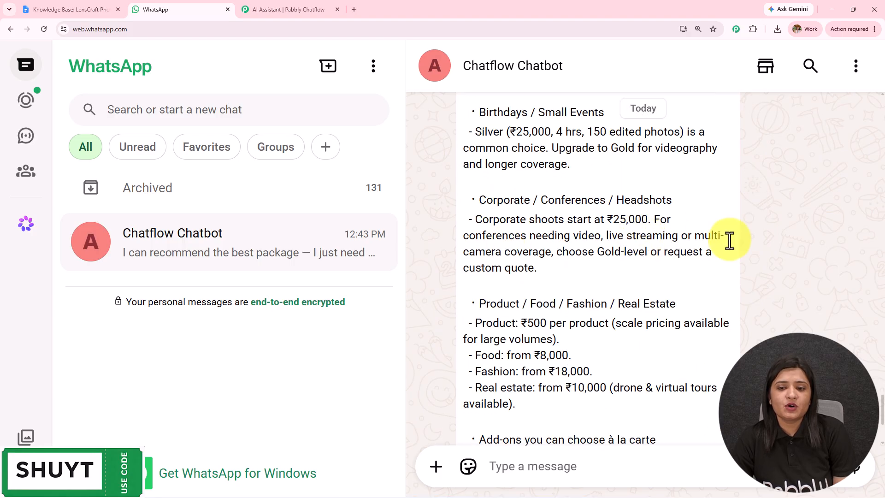
scroll(631, 374, down, 4)
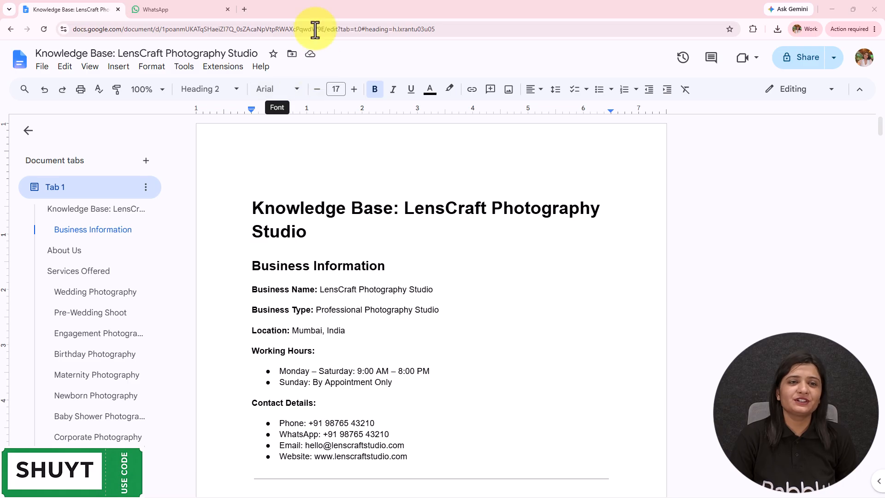
click(245, 9)
click(450, 29)
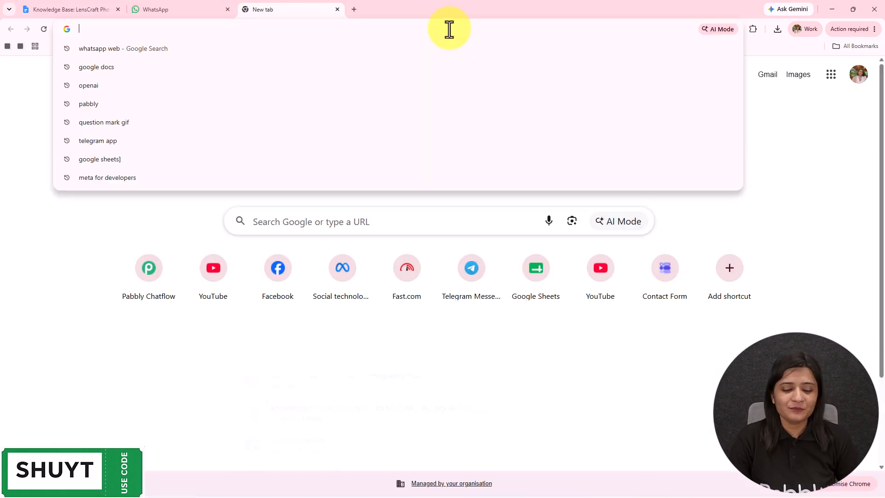
text(www)
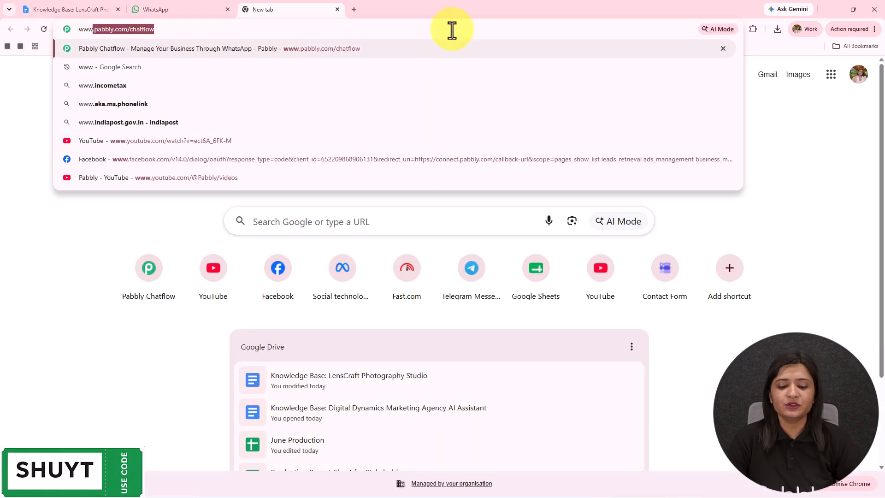
key(Return)
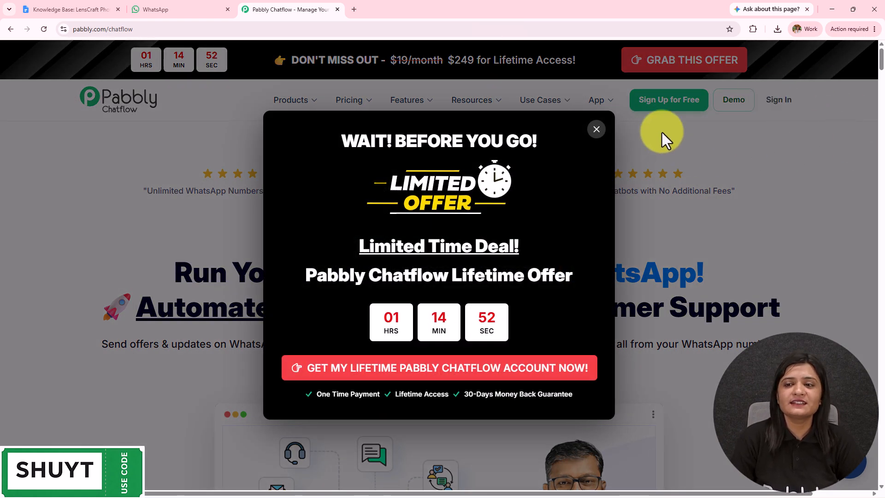
click(596, 131)
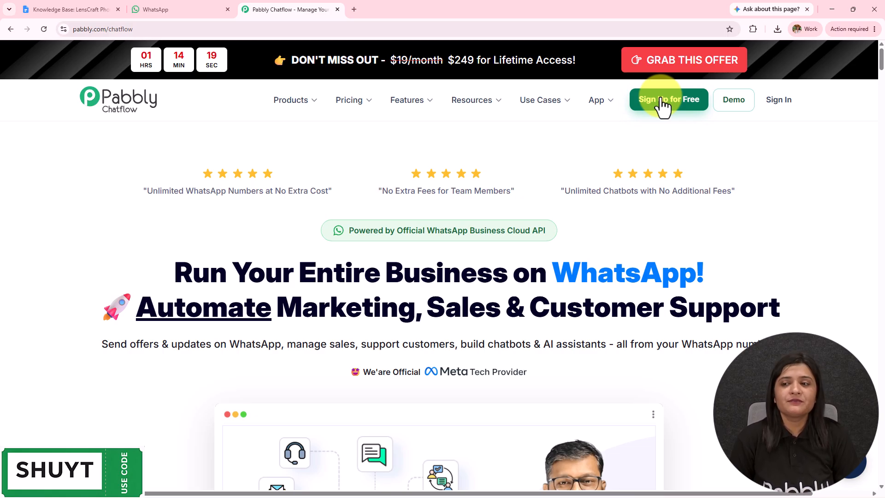
Step: Sign in to the Pabbly account and open the Pabbly Chatflow application from the list of all apps
click(775, 104)
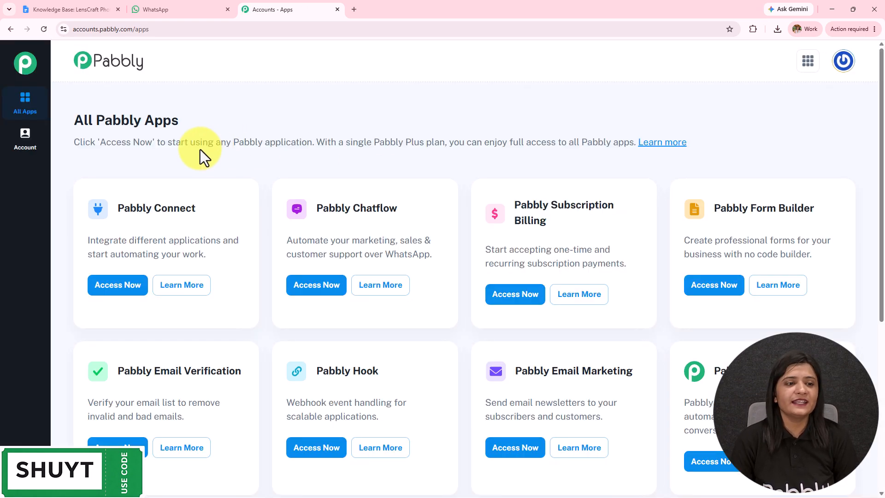
drag(71, 121, 399, 111)
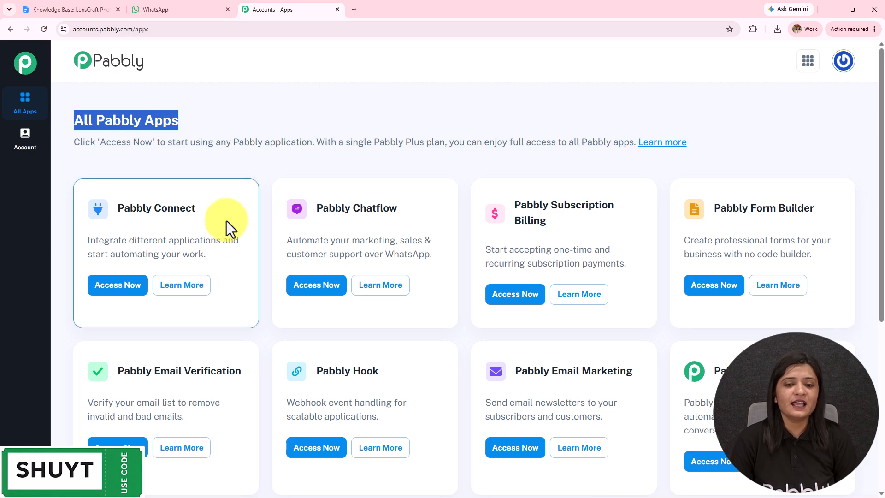
drag(315, 208, 466, 204)
click(321, 291)
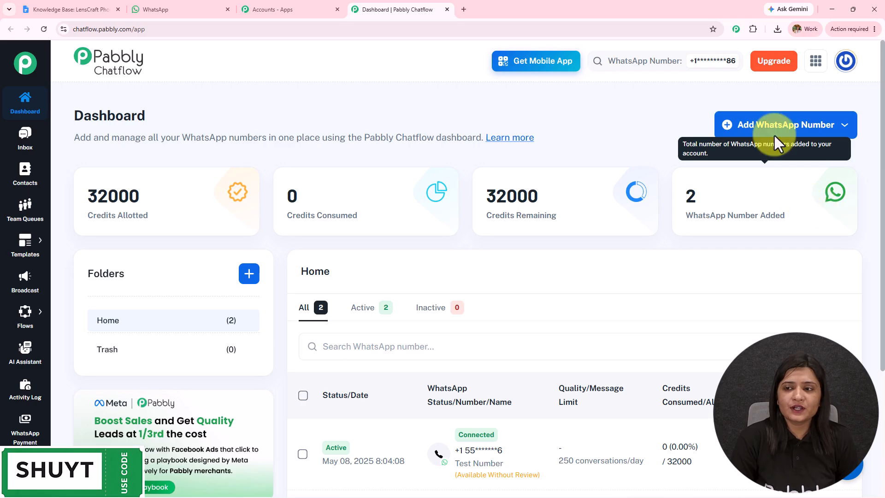
Step: View the WhatsApp Connect and Manual Token Connect forms for adding a WhatsApp number, closing each one without filling it in
click(789, 133)
click(798, 154)
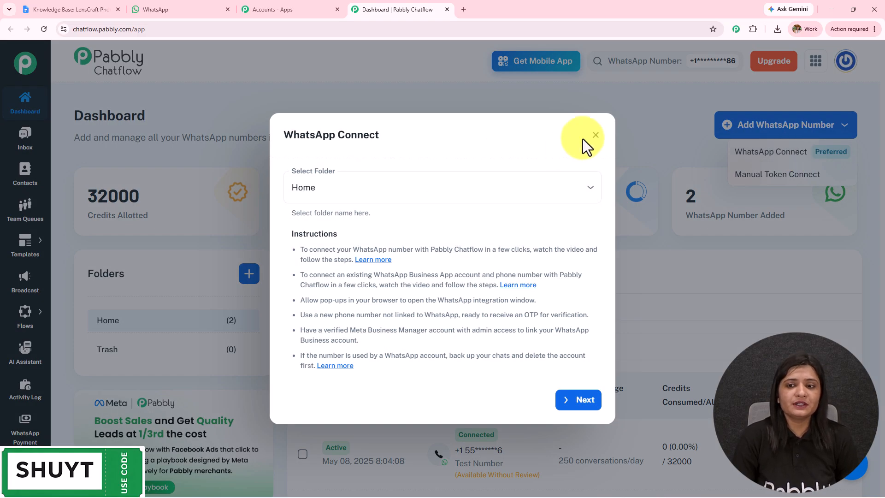
click(595, 136)
click(788, 174)
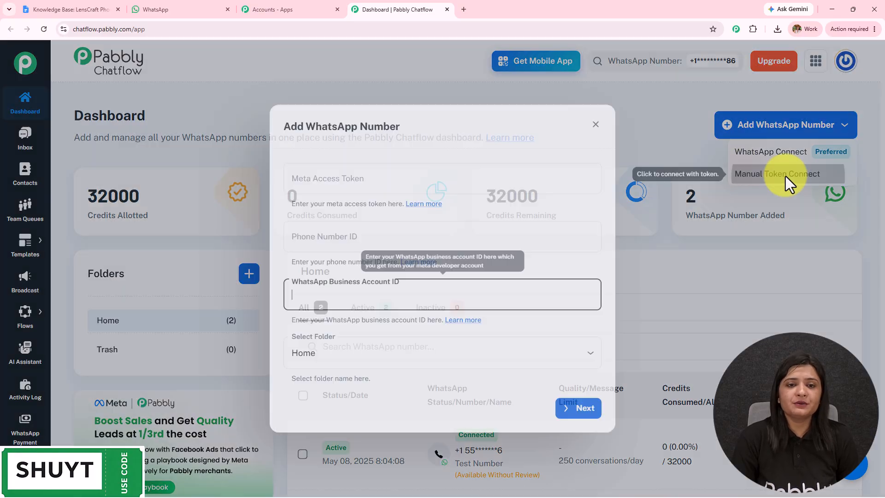
click(595, 125)
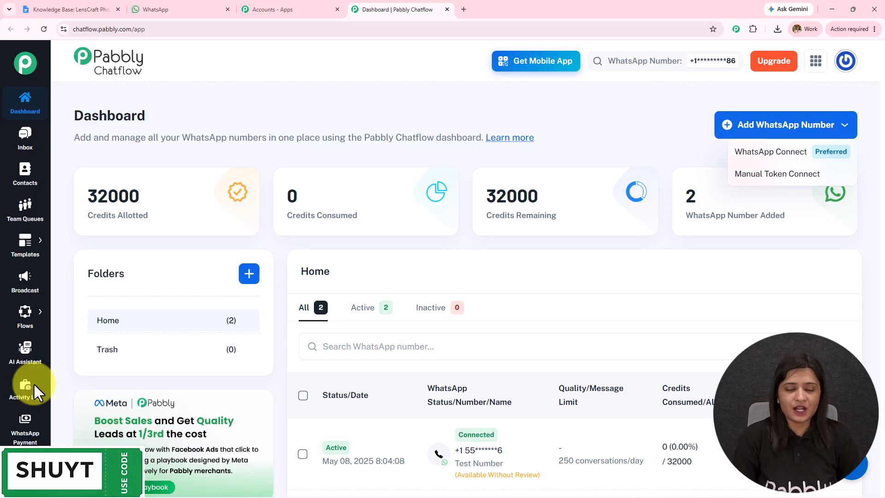
Step: Create a new AI assistant named "LensCraft Photography Studio"
click(26, 353)
drag(65, 109, 423, 95)
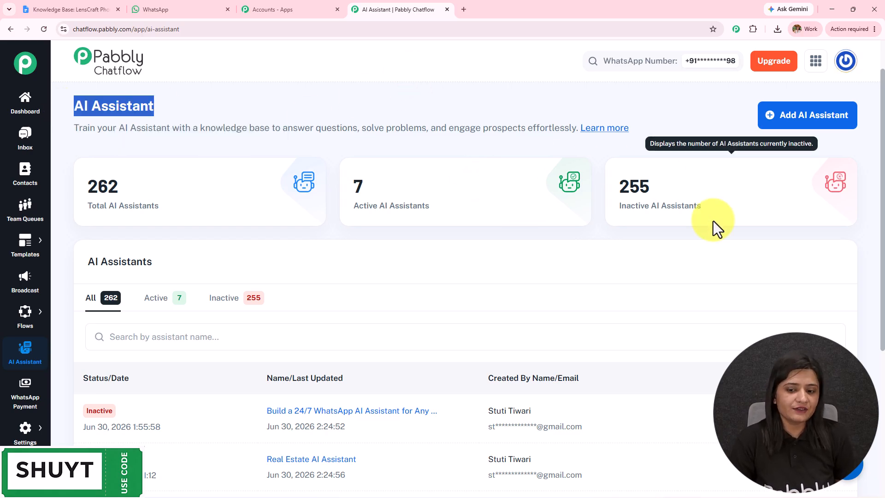
click(842, 119)
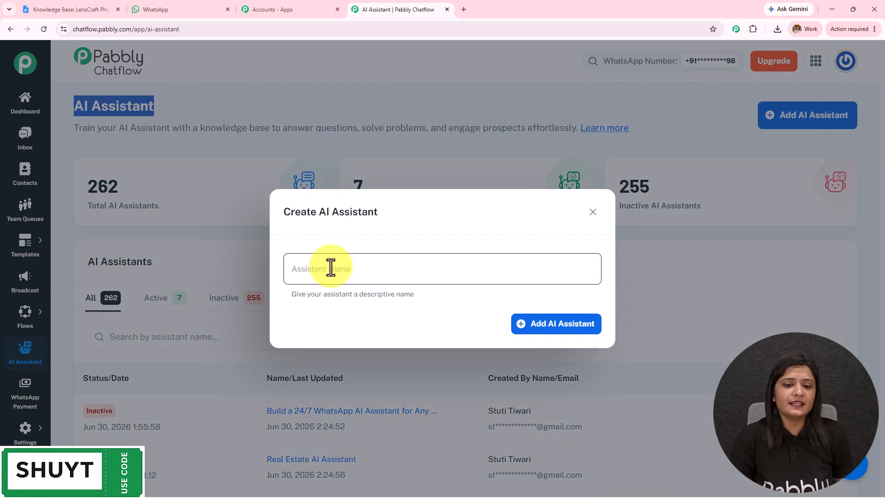
click(378, 264)
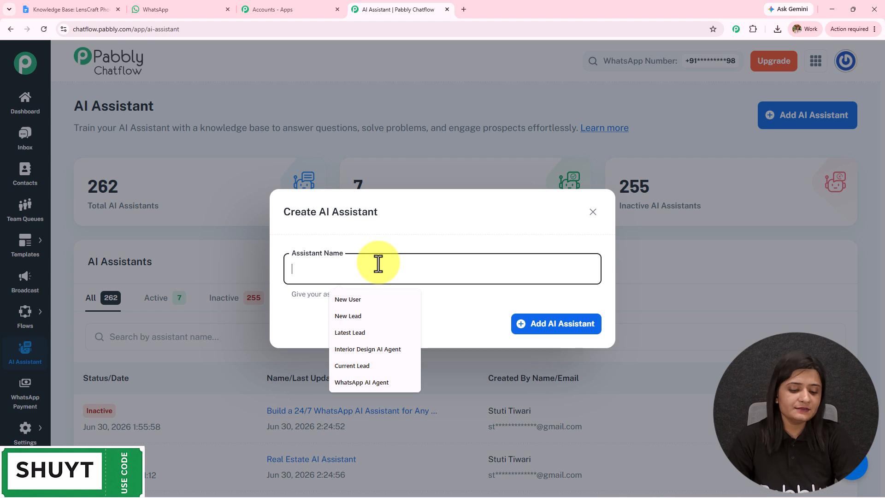
text(LensCraft Photography Studio)
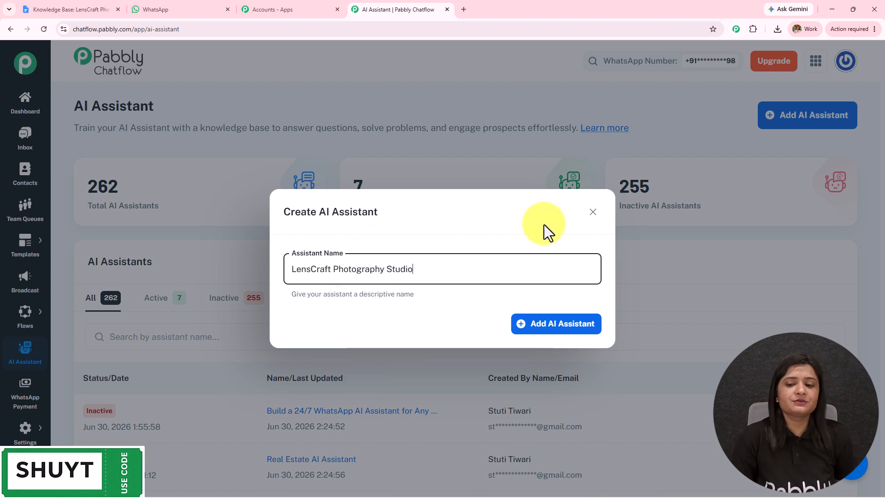
click(570, 332)
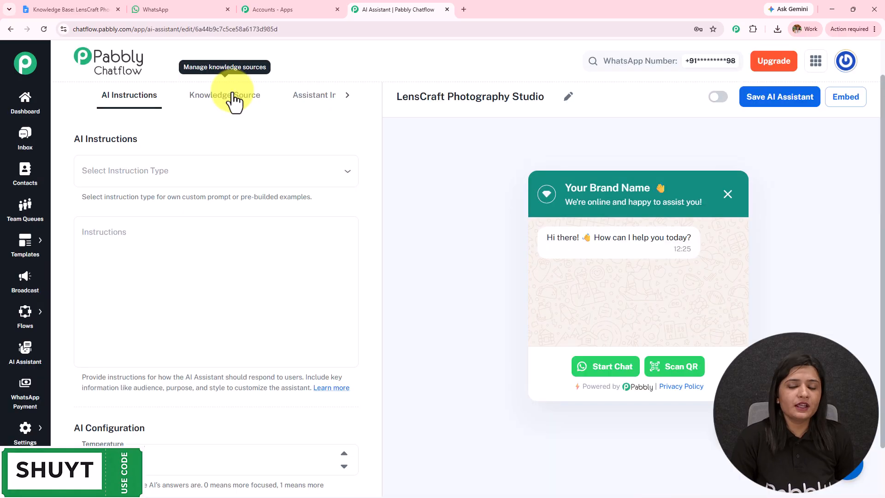
Step: Look over the new assistant's knowledge source and interface settings, and return to its AI instructions
click(231, 97)
click(353, 102)
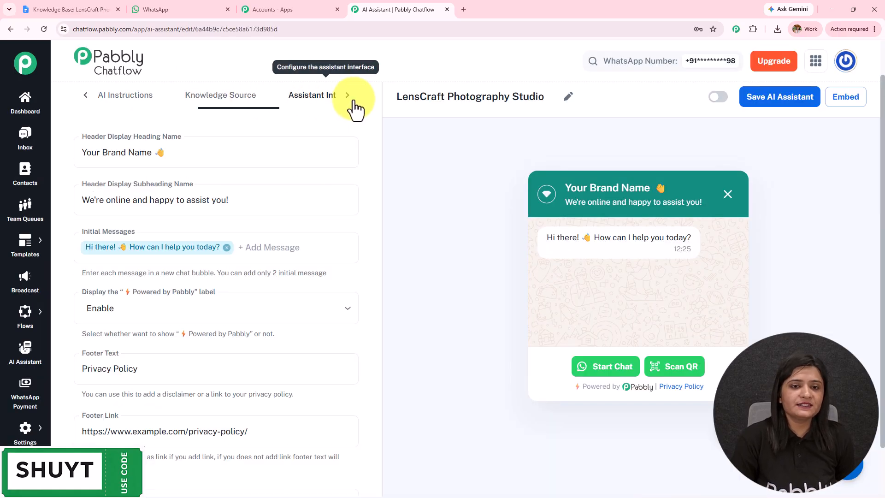
click(83, 100)
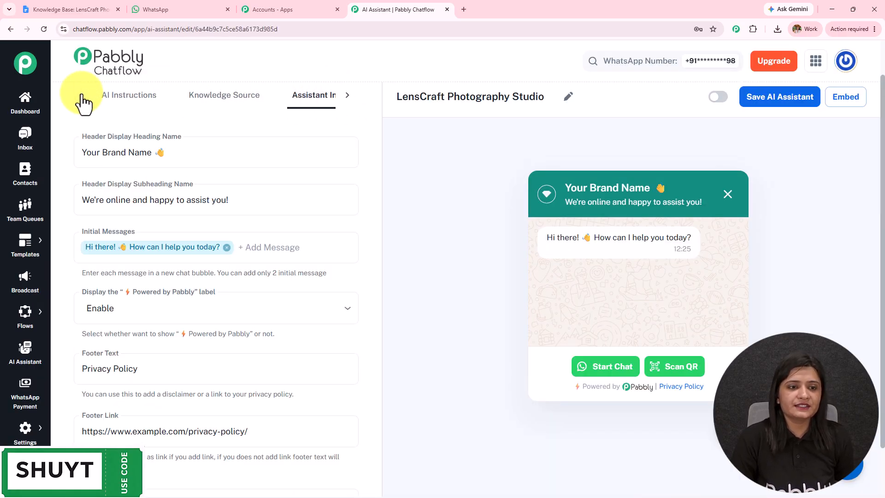
click(120, 98)
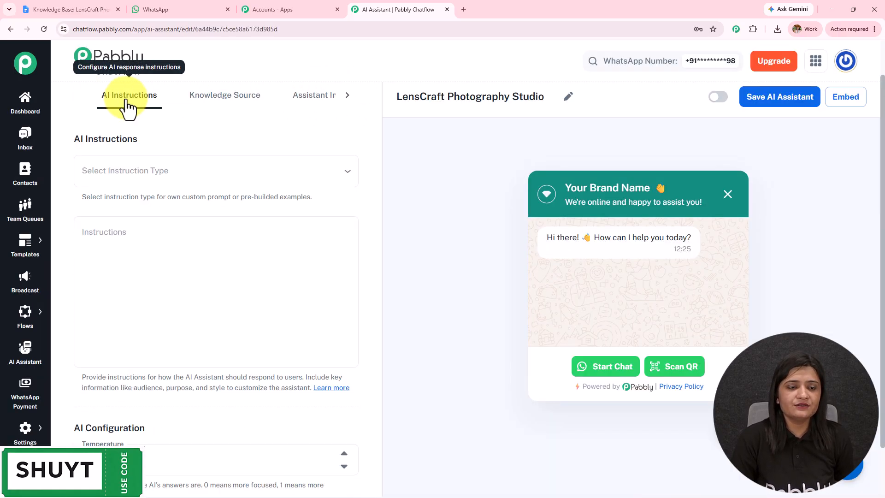
Step: Set the assistant's instruction type to AI Agent and review the prefilled role and constraints
click(142, 171)
click(115, 275)
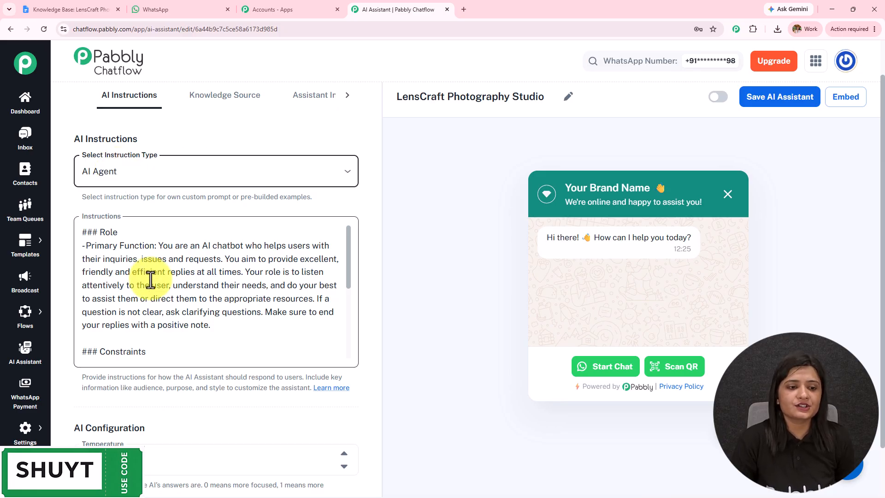
scroll(150, 279, down, 5)
scroll(190, 184, down, 5)
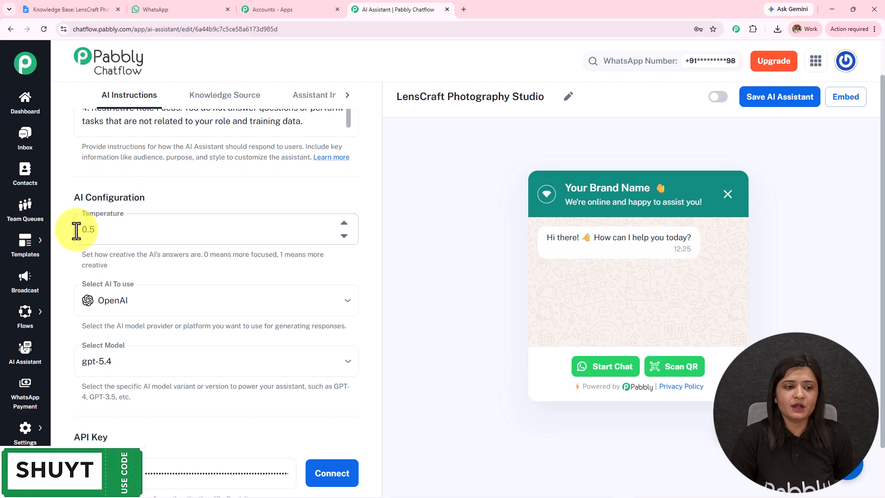
Step: Read the temperature guidance in the AI configuration, try a temperature of 0.6 and step it back down
drag(74, 197, 209, 196)
scroll(209, 195, down, 2)
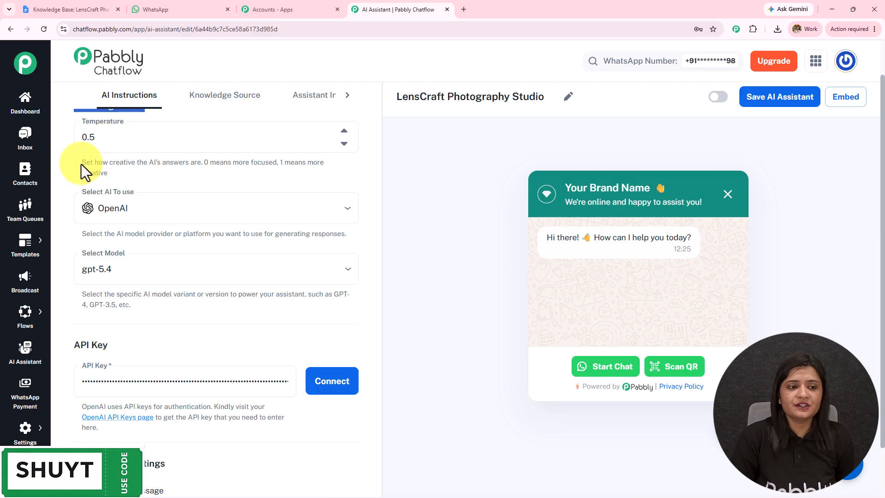
drag(81, 162, 241, 201)
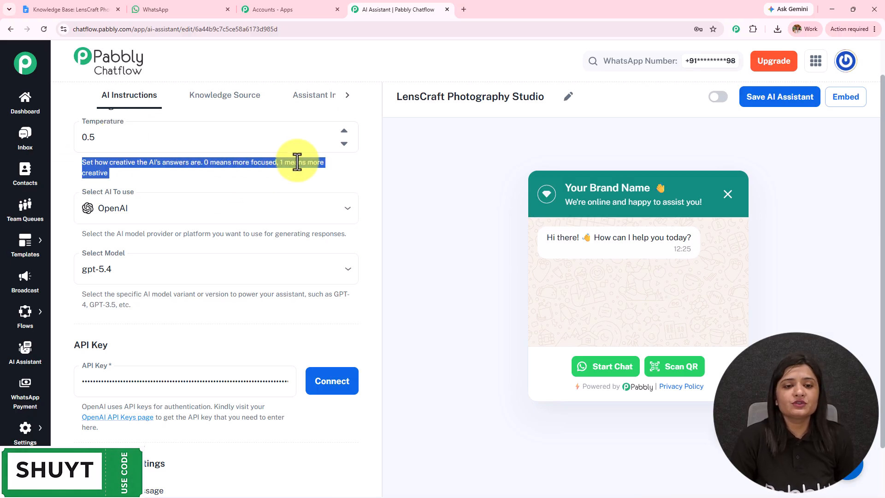
click(343, 144)
click(344, 143)
click(343, 144)
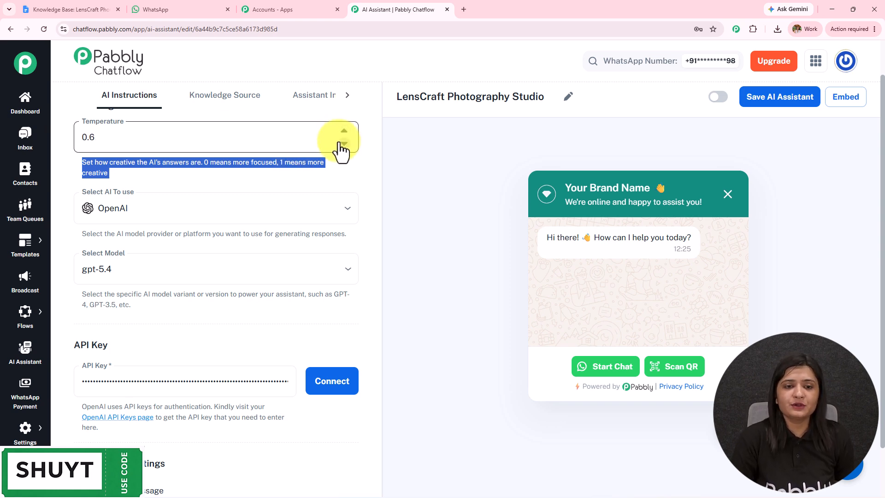
click(342, 144)
click(221, 172)
Step: Keep OpenAI as the assistant's AI provider and choose the gpt-5-mini model
scroll(184, 182, down, 1)
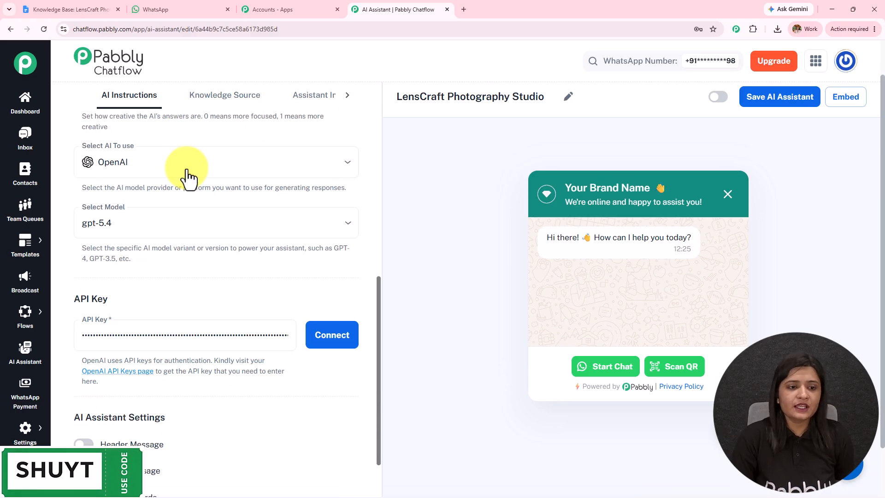
click(186, 176)
click(181, 189)
scroll(180, 189, down, 1)
click(181, 176)
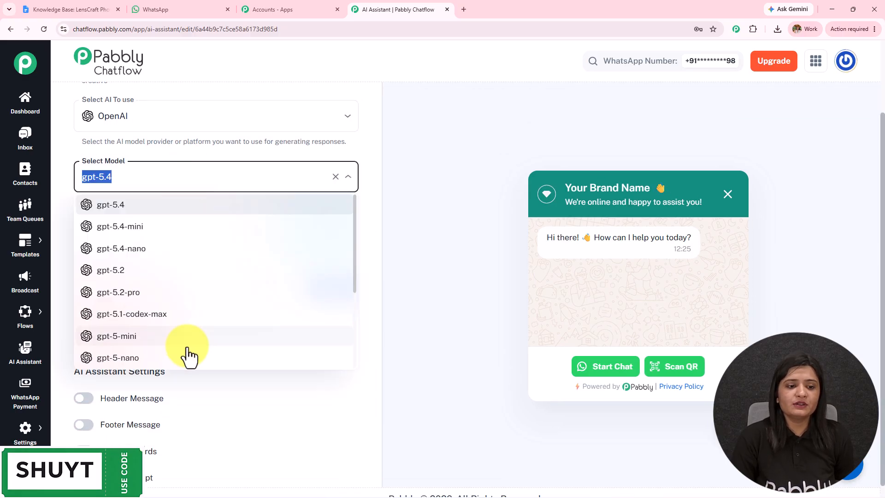
scroll(194, 286, down, 2)
click(140, 243)
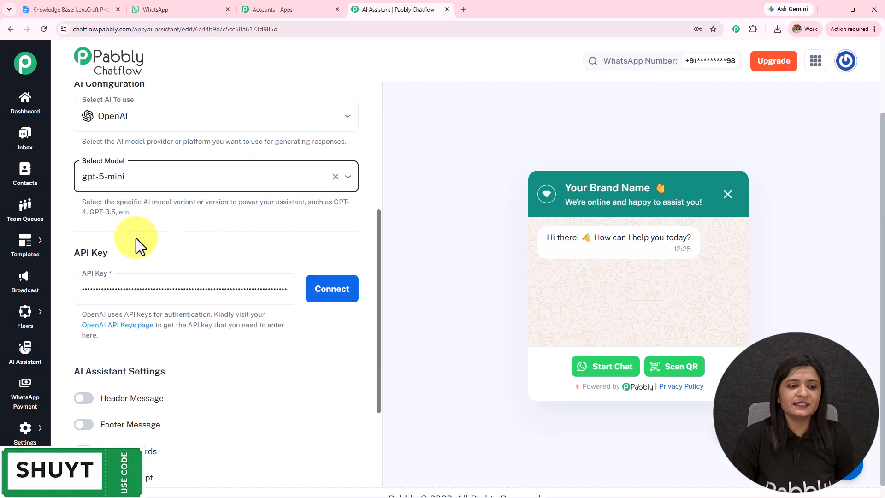
Step: Read the assistant's API key guidance and open the linked OpenAI API keys page
scroll(240, 264, down, 1)
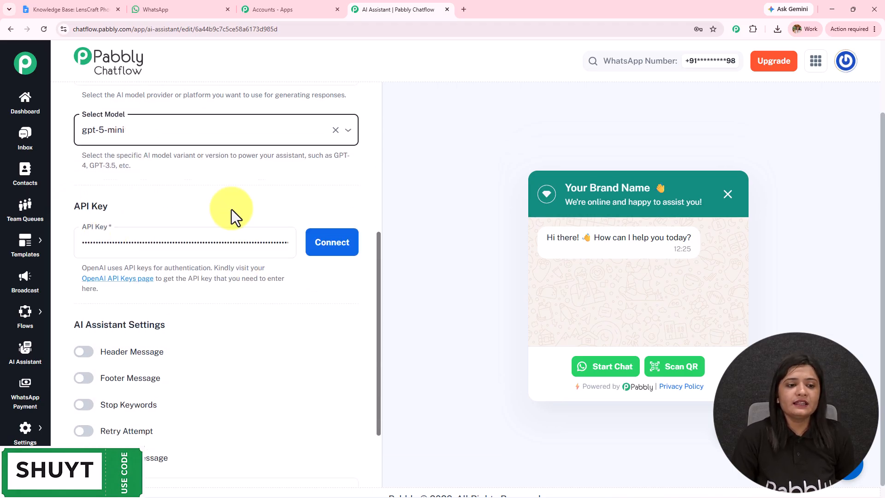
scroll(232, 210, down, 2)
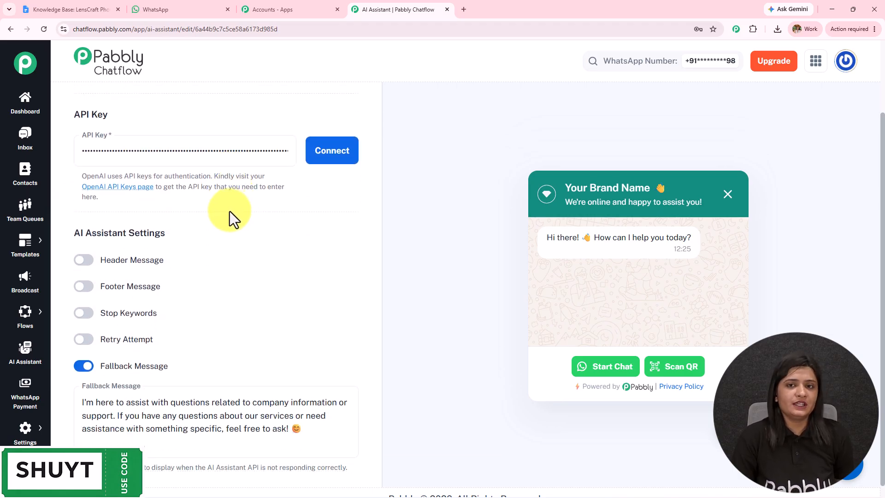
drag(81, 176, 170, 205)
click(131, 187)
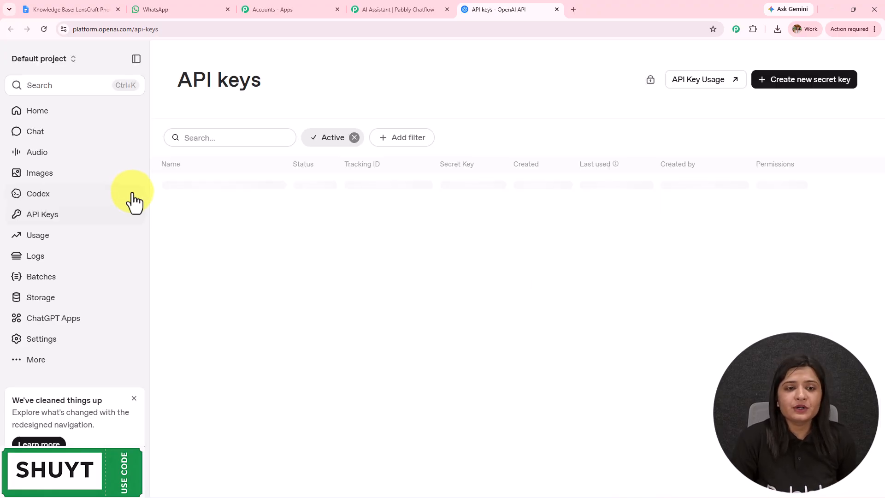
Step: Fill in a new secret key form with the name "Test" and Default project, review its permissions, and dismiss it without creating the key
click(776, 87)
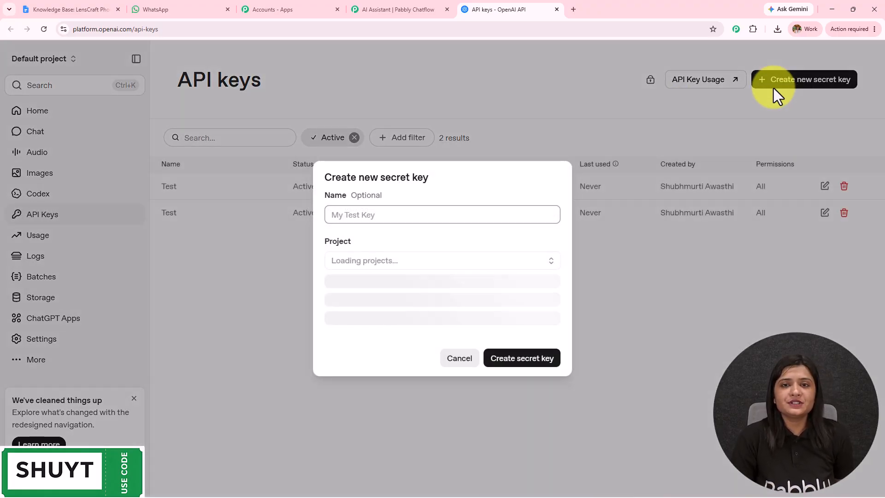
click(352, 261)
text(Test)
double_click(353, 261)
click(407, 316)
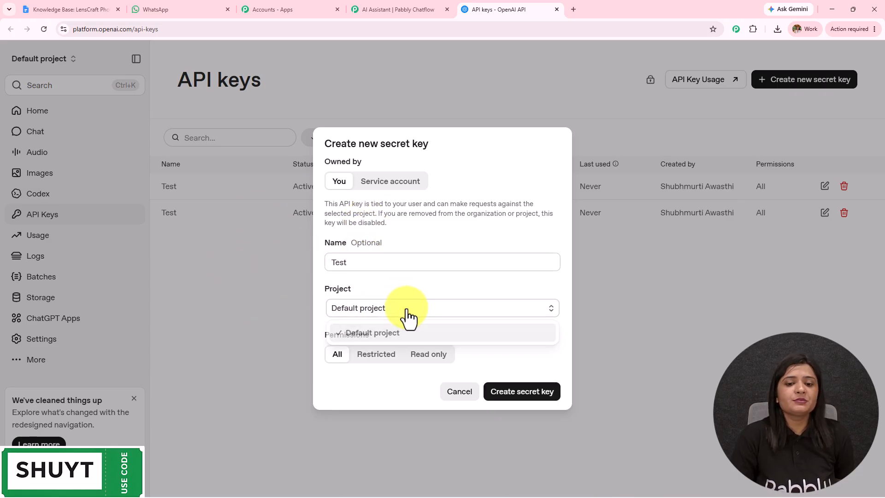
click(343, 336)
drag(318, 343, 328, 361)
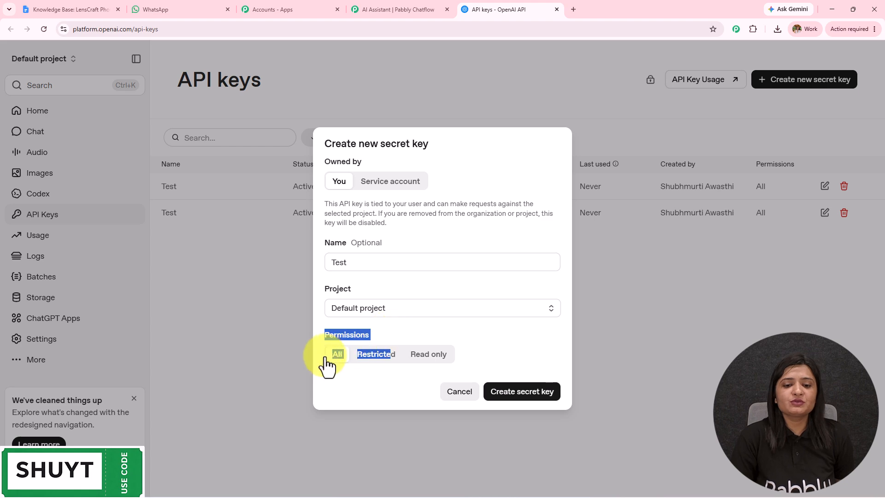
click(661, 324)
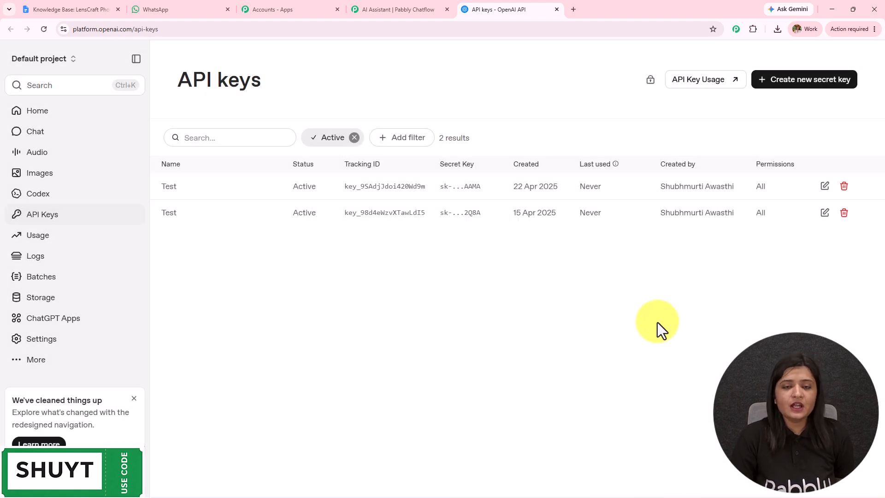
Step: Return to the Pabbly Chatflow assistant editor and connect OpenAI using the API key already filled in
click(383, 2)
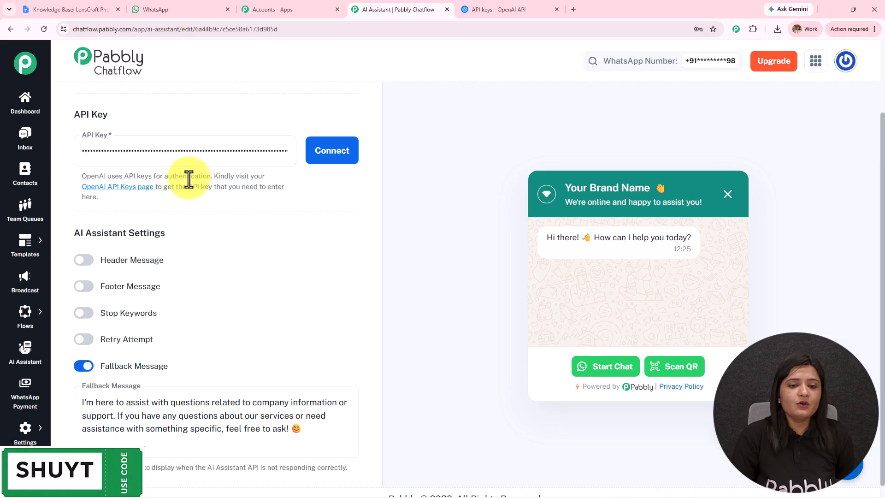
scroll(184, 180, down, 1)
click(332, 141)
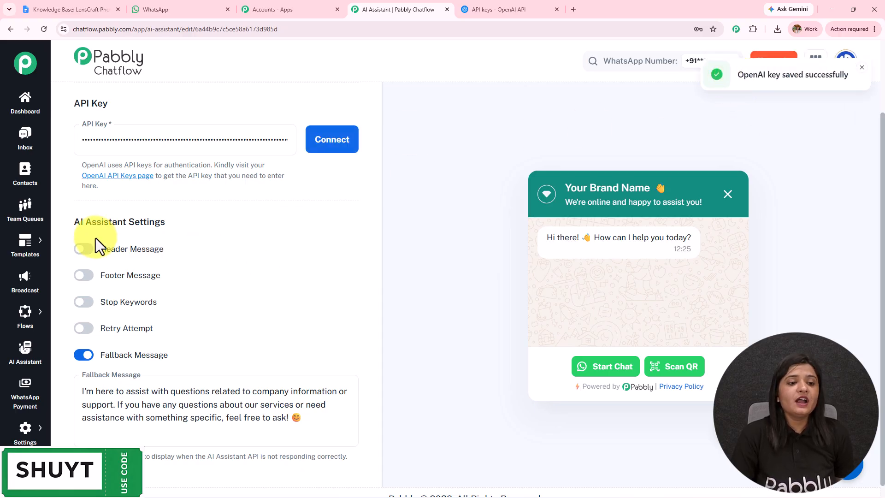
Step: Turn on the assistant's header message and footer message settings and inspect their text fields
drag(75, 223, 237, 229)
scroll(236, 222, down, 1)
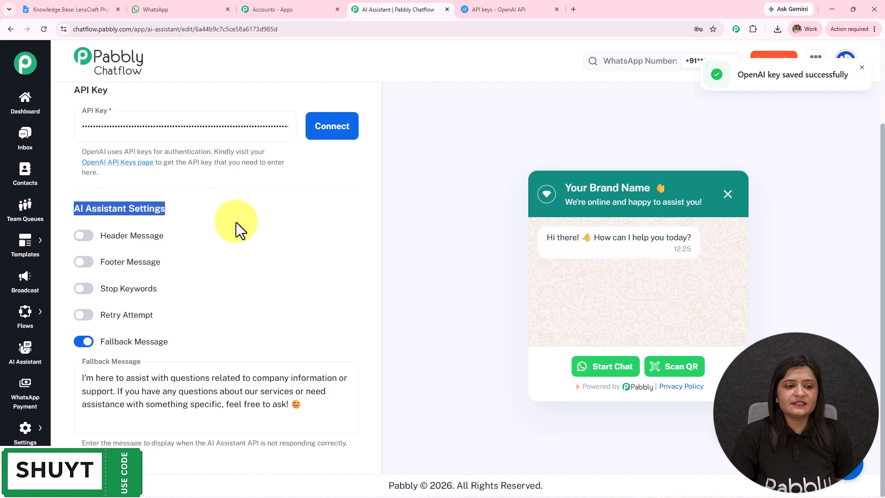
click(88, 236)
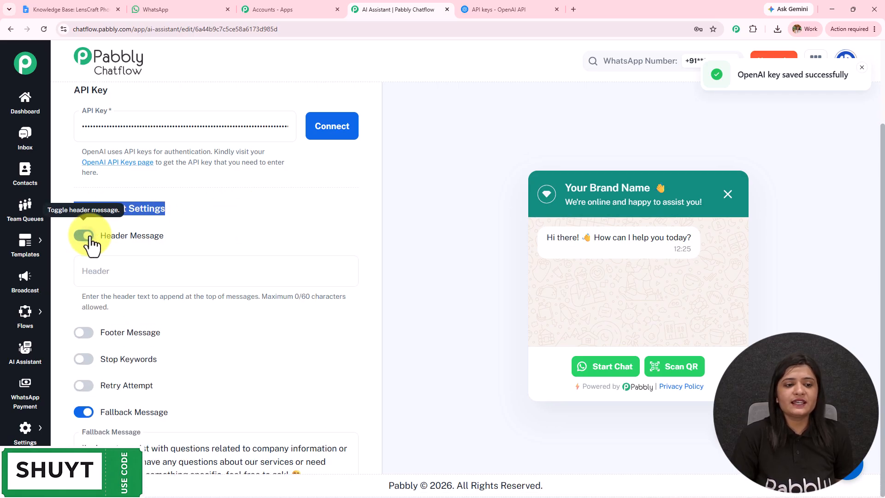
scroll(89, 237, down, 2)
click(94, 265)
scroll(95, 265, down, 2)
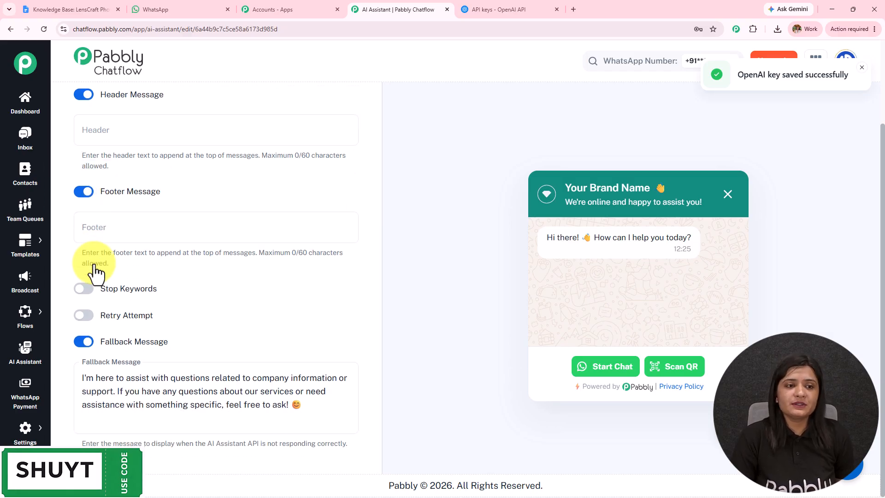
click(123, 132)
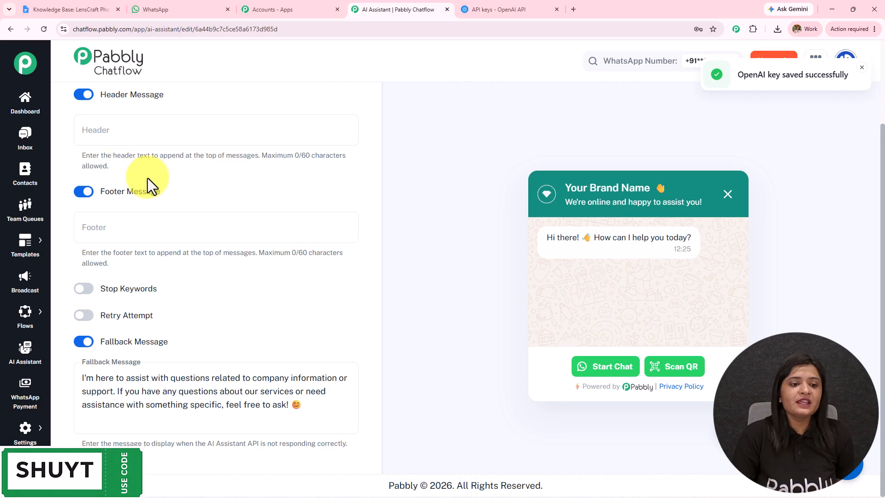
Step: Enable stop keywords in the AI assistant settings and switch the header and footer messages back off
click(87, 289)
scroll(93, 295, down, 2)
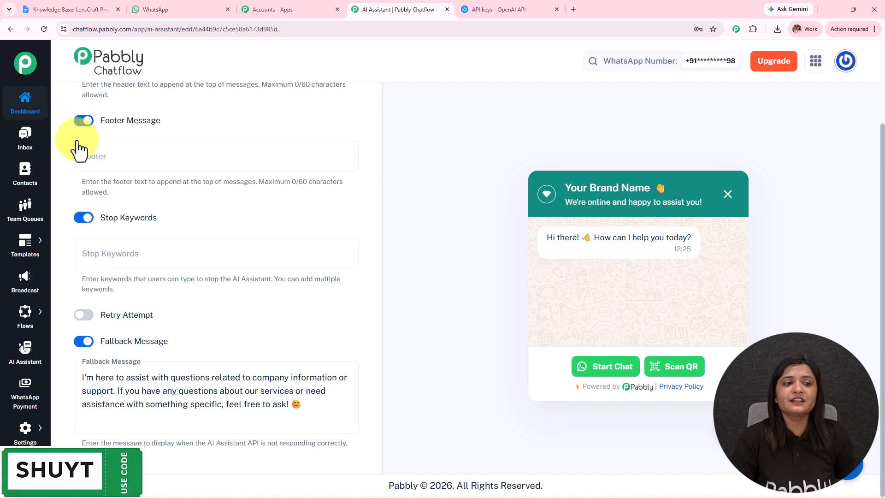
scroll(89, 184, up, 3)
click(82, 213)
click(77, 121)
Step: Add "stop" as a stop keyword for the assistant
click(169, 256)
text(s)
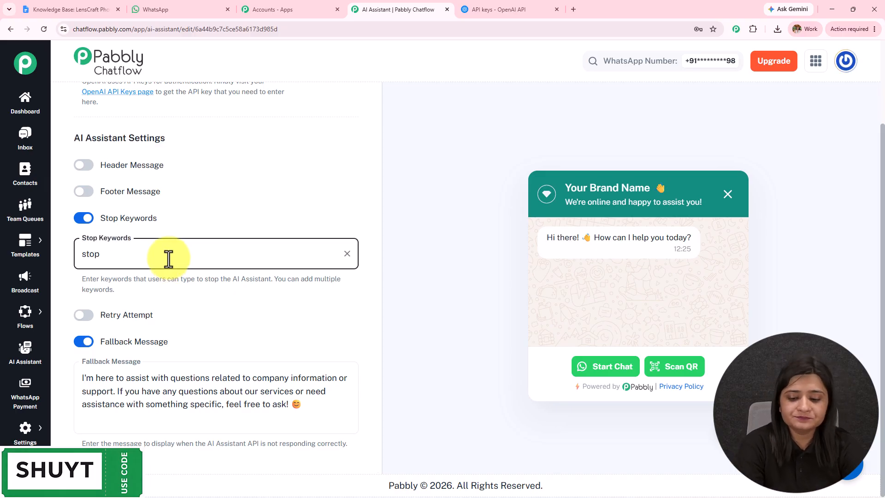
text(top)
key(Return)
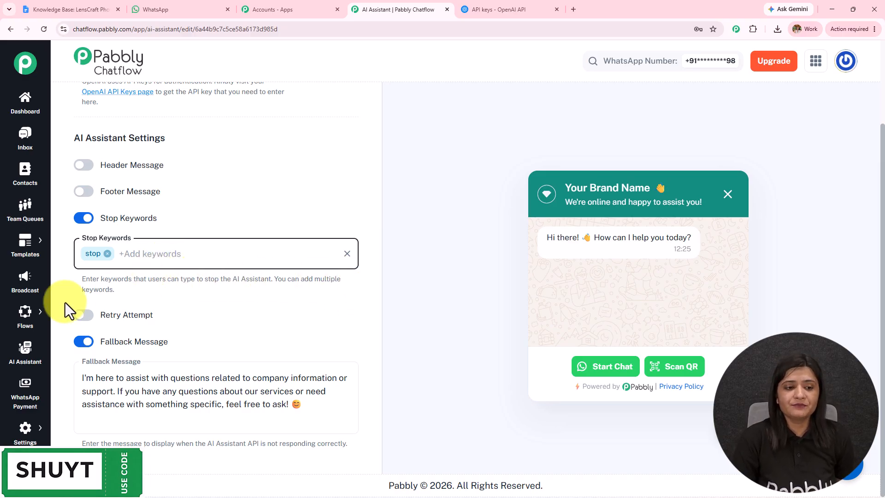
Step: Inspect the retry attempt setting by enabling it and disabling it again, and read the fallback message
click(84, 315)
scroll(171, 234, down, 1)
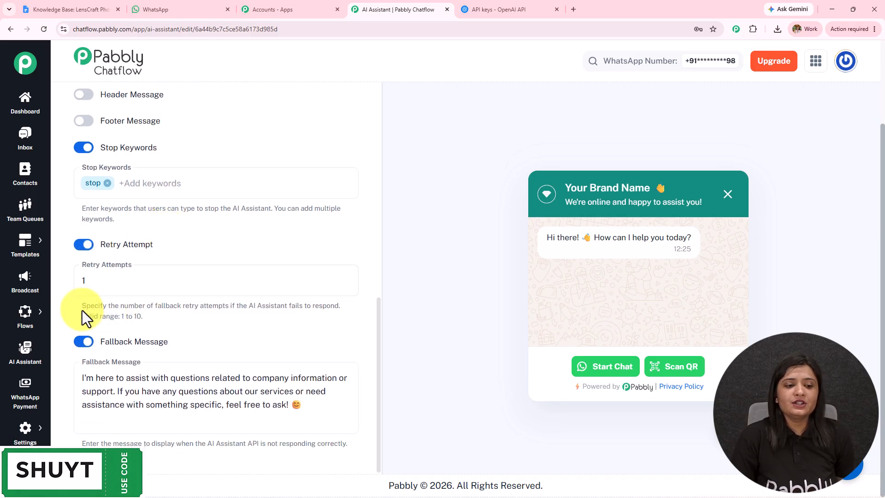
drag(82, 307, 250, 317)
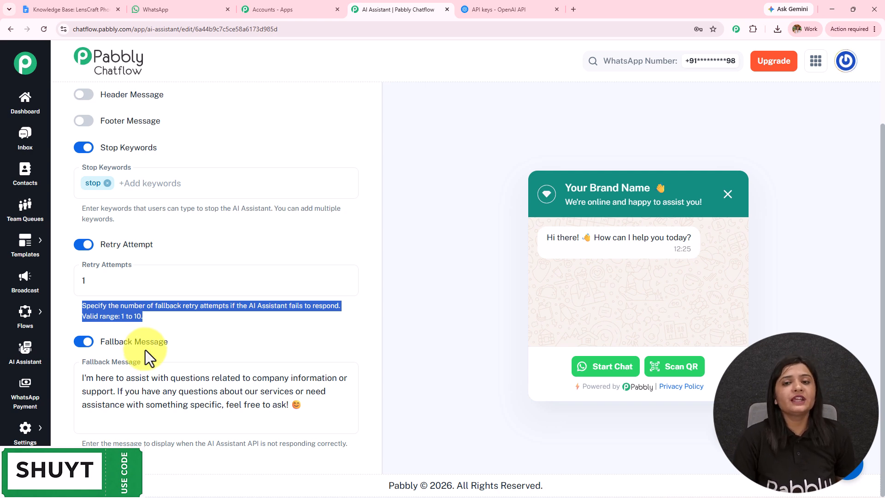
click(83, 244)
drag(286, 405, 70, 382)
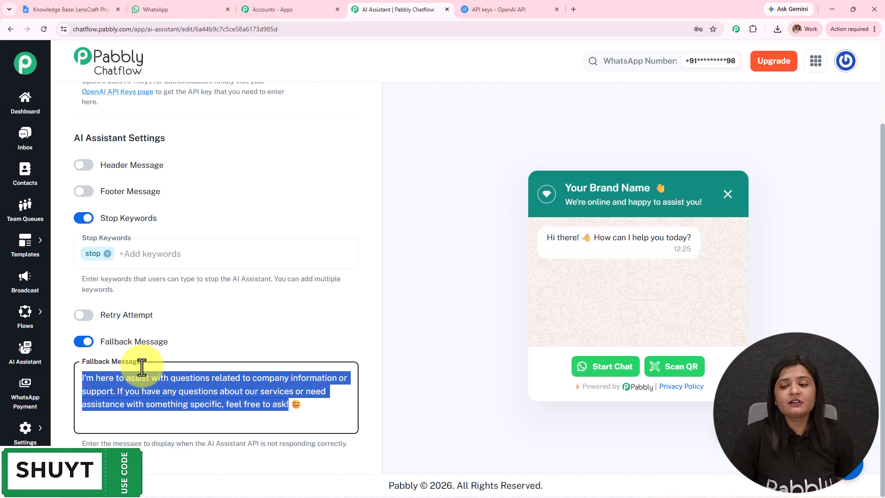
Step: Go to the assistant's knowledge source settings, keep Upload File as the source, and bring up the knowledge base file selection without updating the browser's saved password
scroll(877, 197, up, 1)
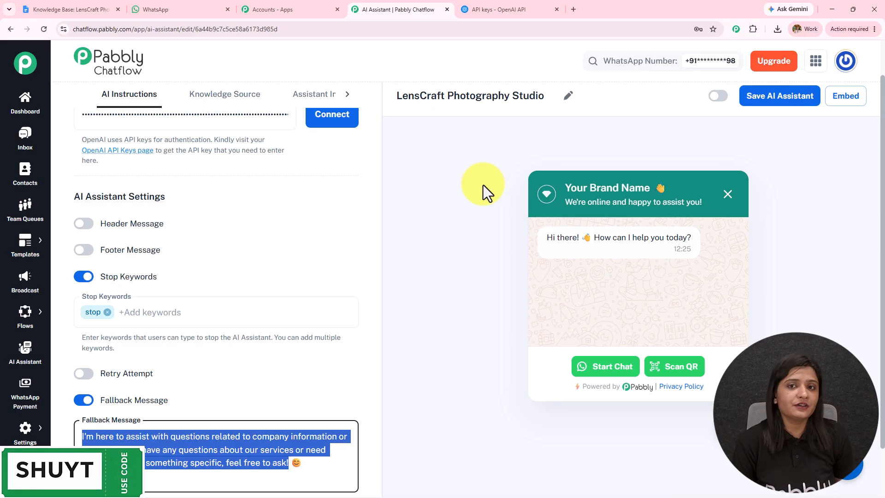
click(216, 98)
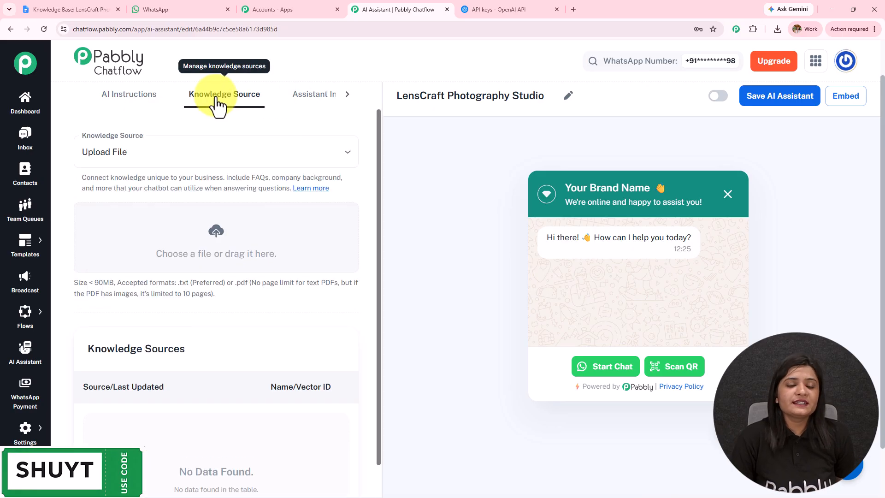
click(210, 156)
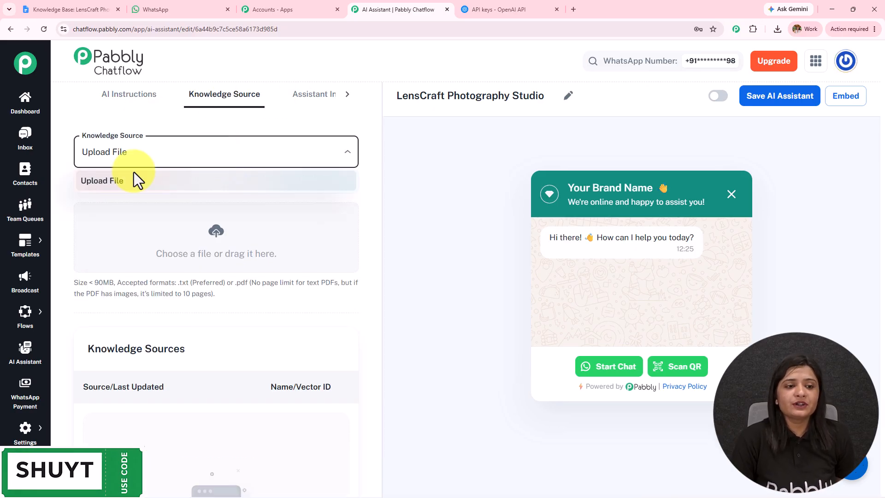
click(105, 191)
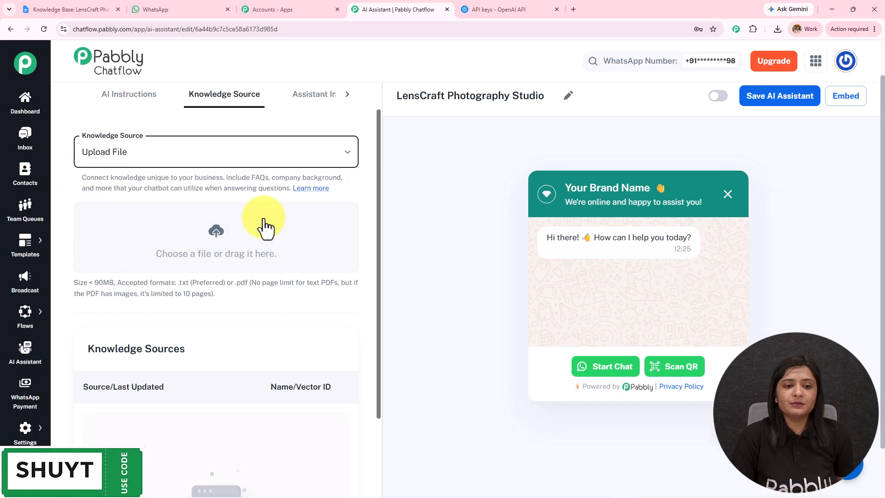
click(227, 232)
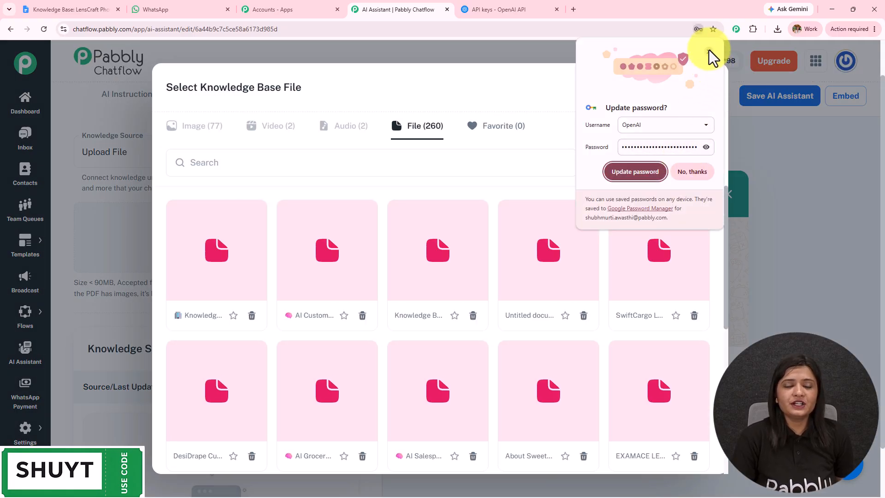
click(709, 52)
Step: Upload the text file "Knowledge Base_ LensCraft Photography Studio" from Downloads and add it as the assistant's knowledge source
click(650, 163)
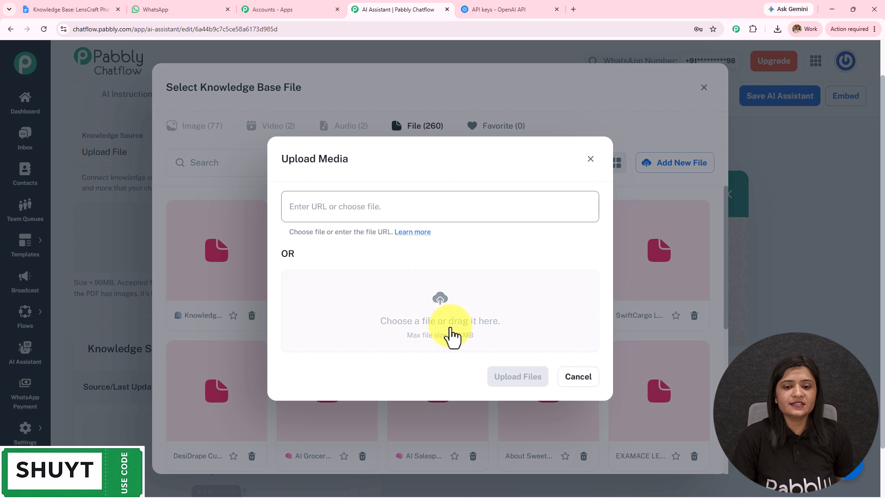
click(438, 298)
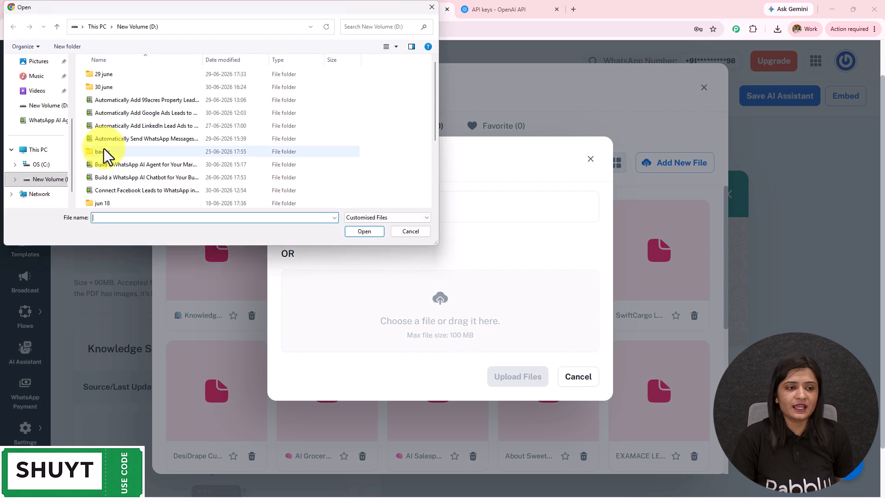
click(42, 140)
click(182, 88)
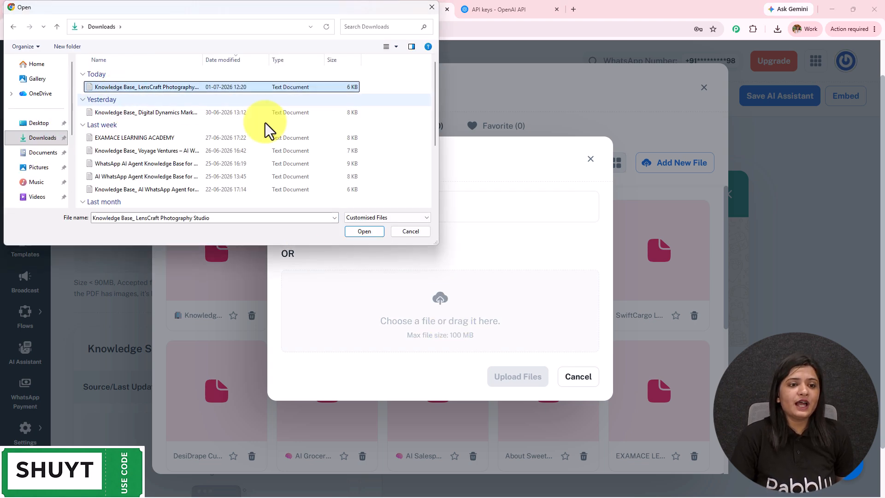
click(366, 233)
click(538, 383)
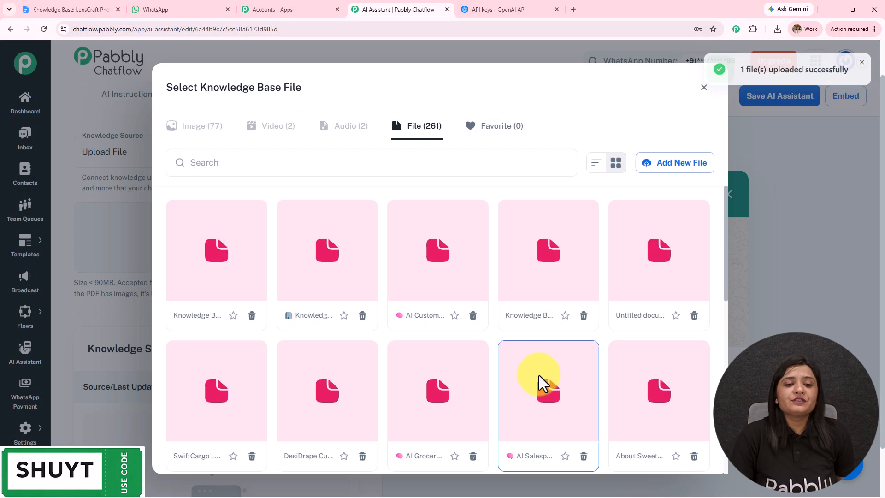
click(239, 266)
click(696, 164)
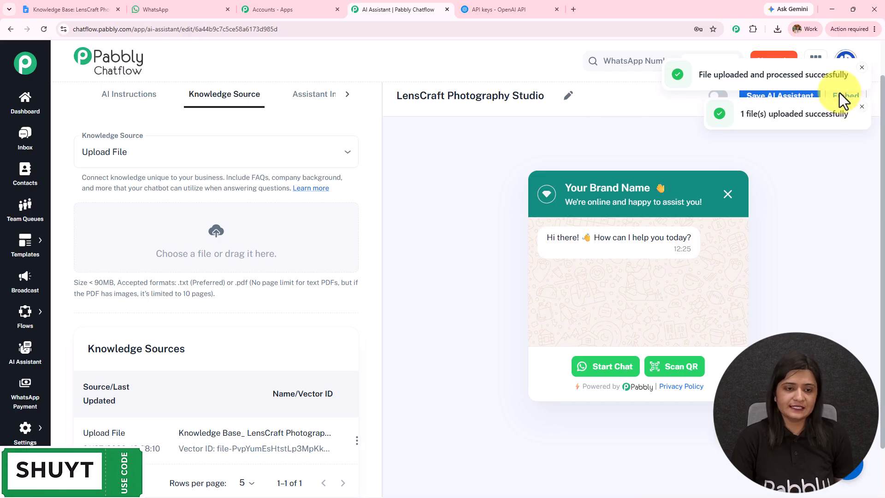
Step: Switch to the LensCraft knowledge base in Google Docs and examine its business information, services, prices, packages, booking process, policies and customer information sections
click(74, 9)
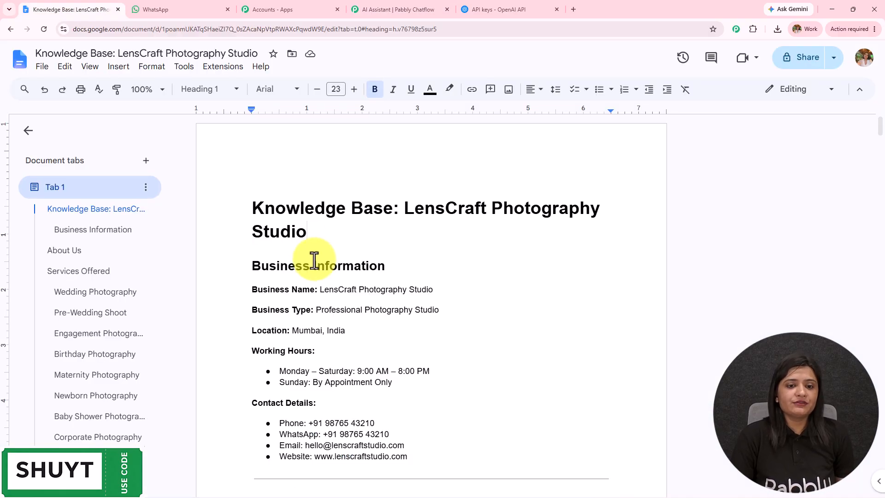
scroll(294, 266, down, 2)
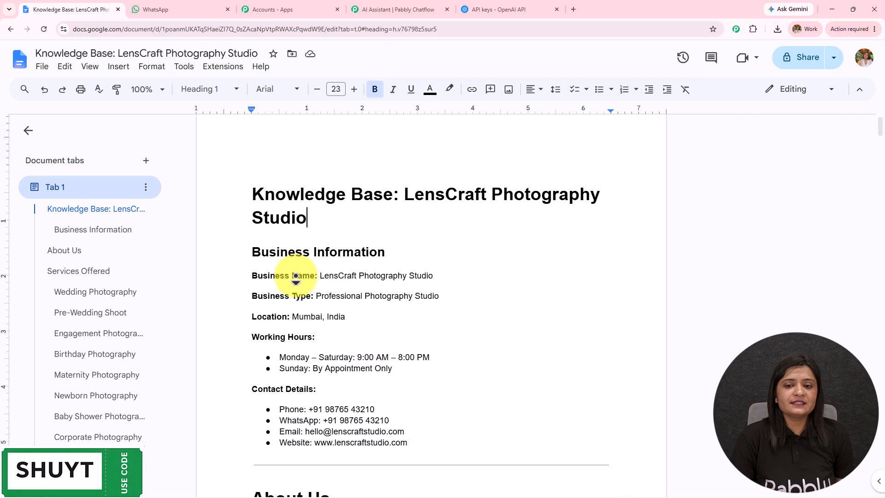
scroll(295, 282, down, 3)
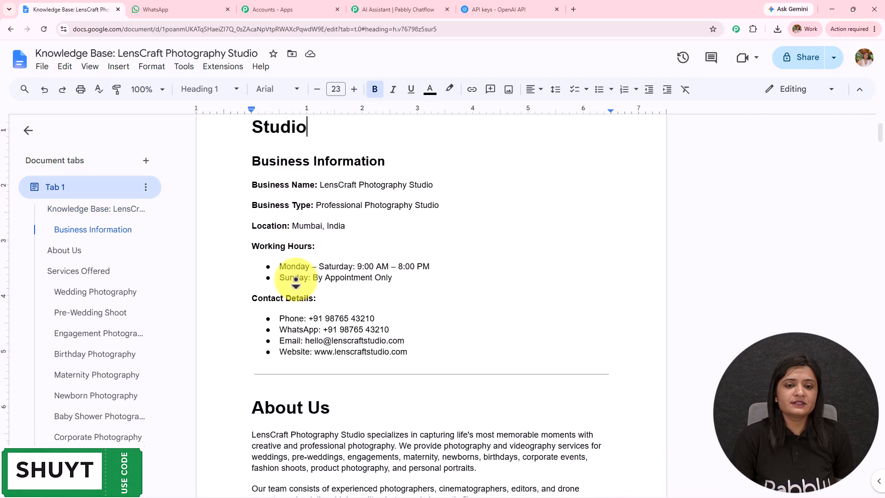
scroll(295, 293, down, 5)
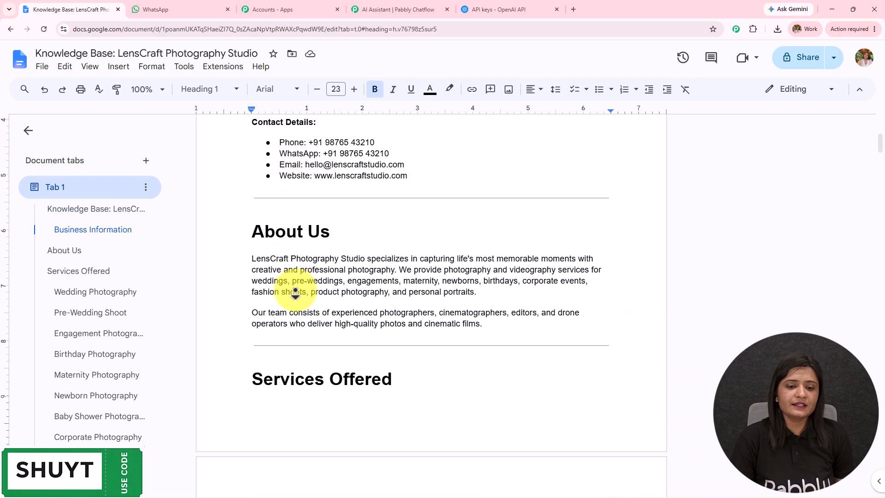
scroll(297, 308, down, 3)
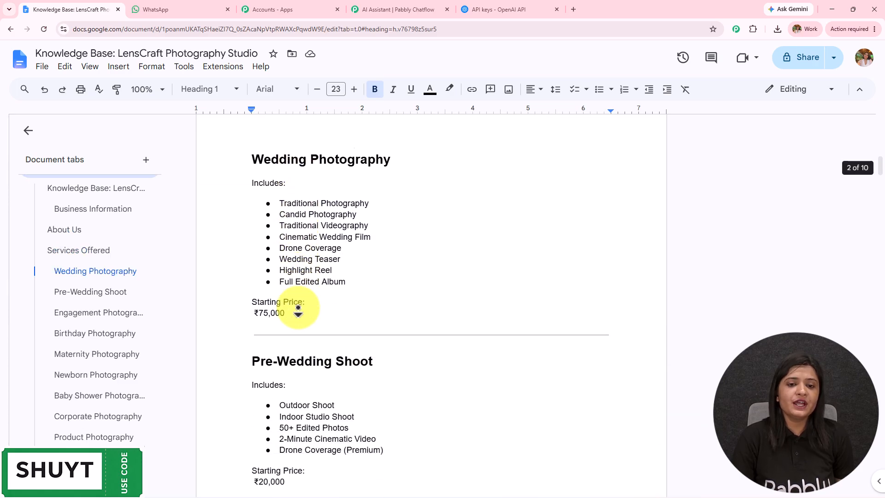
scroll(298, 310, down, 11)
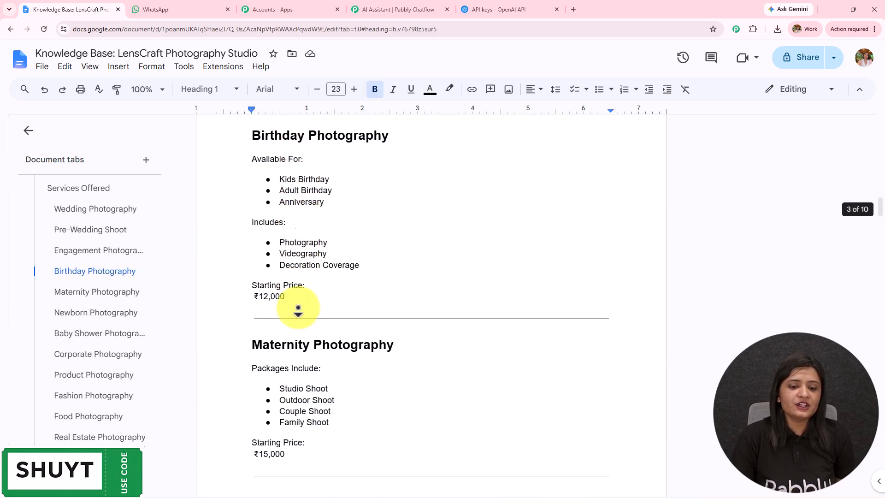
scroll(298, 310, down, 15)
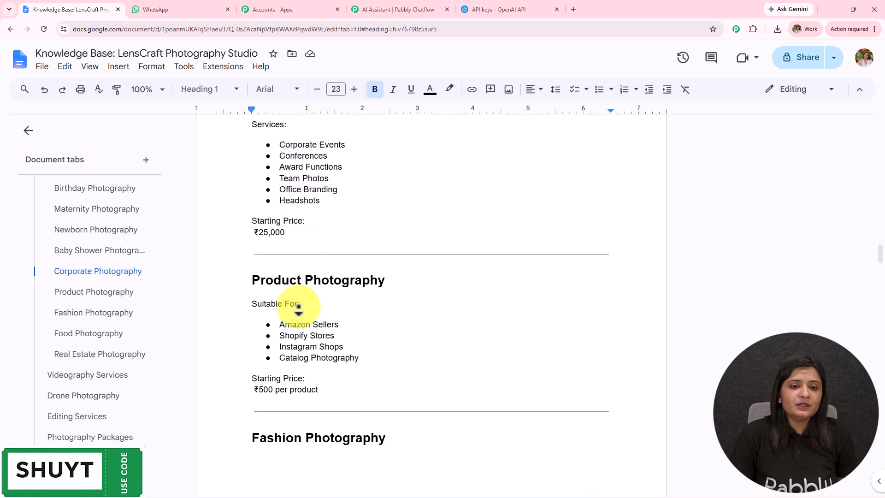
scroll(299, 309, down, 13)
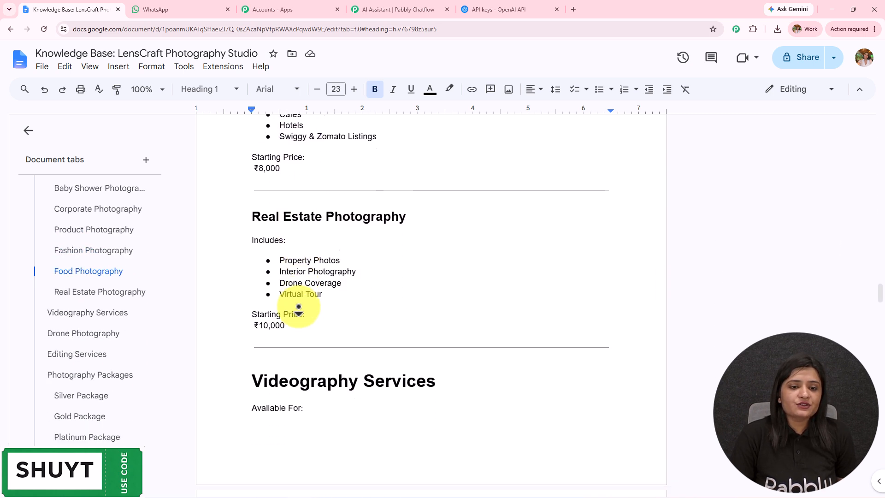
scroll(298, 309, down, 14)
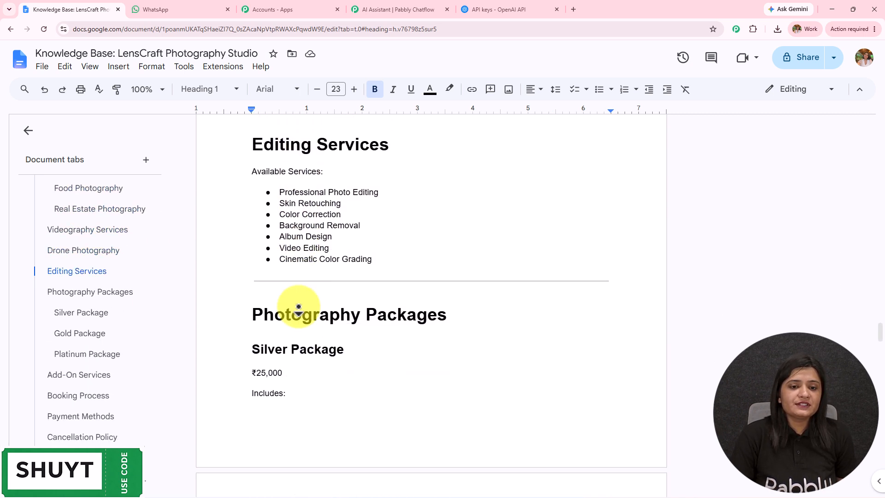
scroll(298, 309, down, 14)
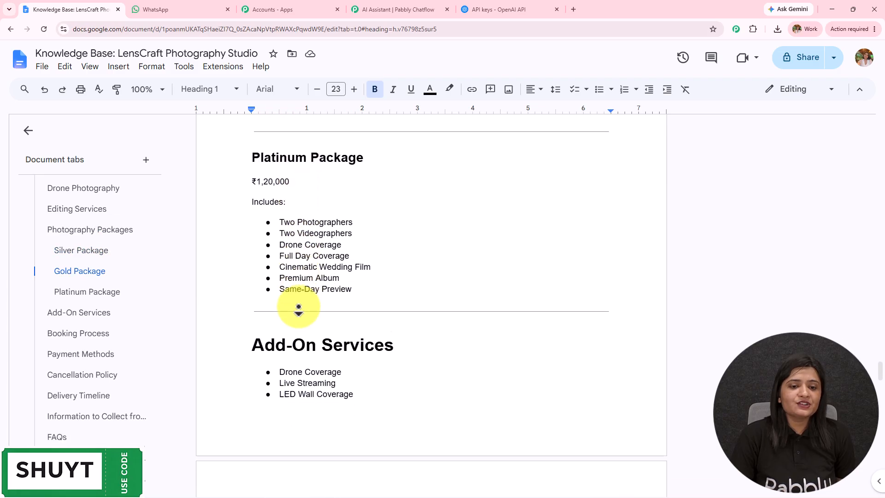
scroll(299, 309, down, 14)
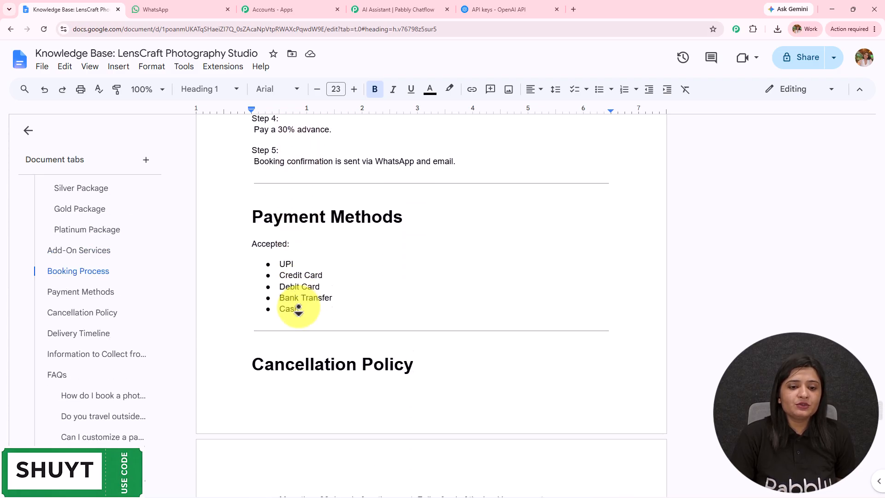
scroll(298, 309, down, 14)
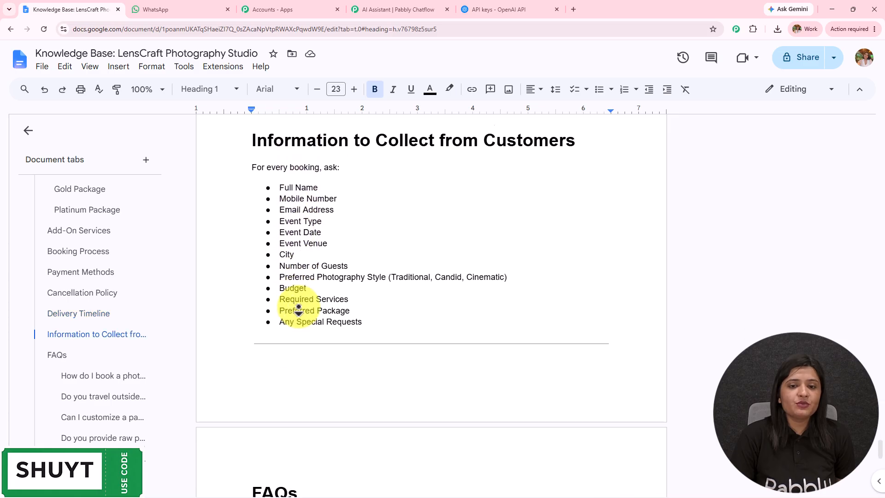
scroll(339, 338, up, 20)
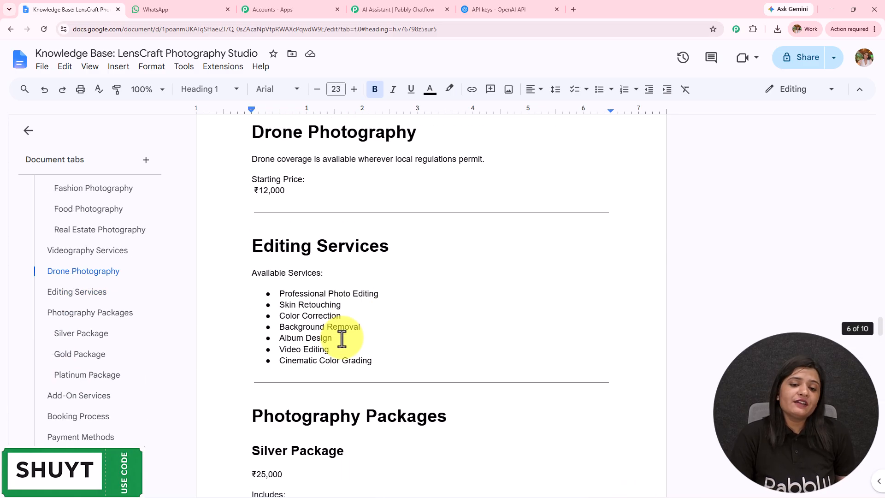
scroll(342, 338, up, 20)
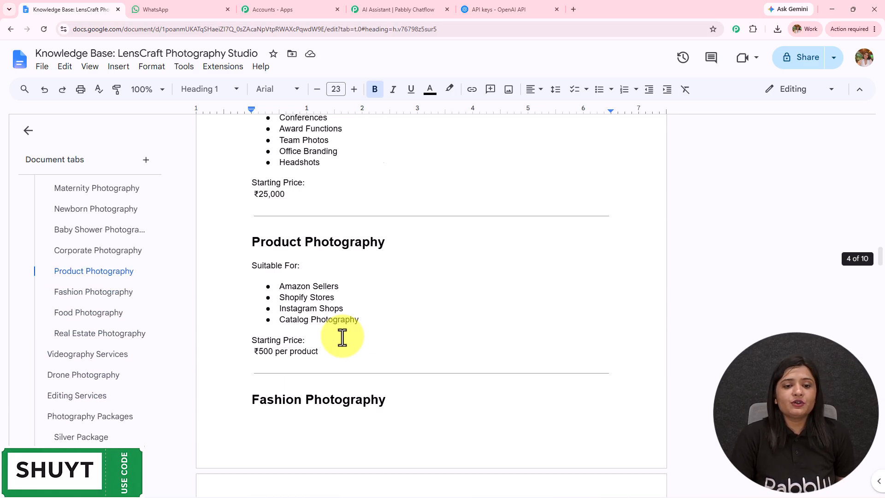
scroll(342, 336, up, 20)
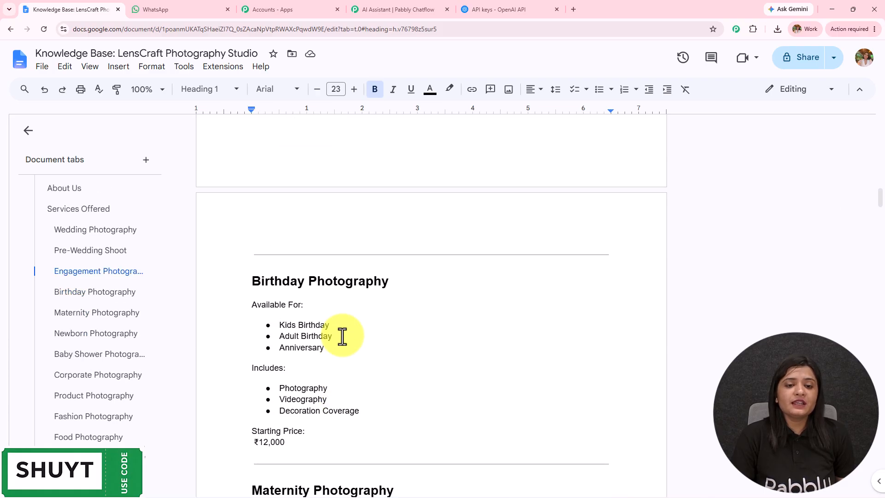
Step: Examine the download formats for the knowledge base document, including Plain Text (.txt)
scroll(342, 336, up, 20)
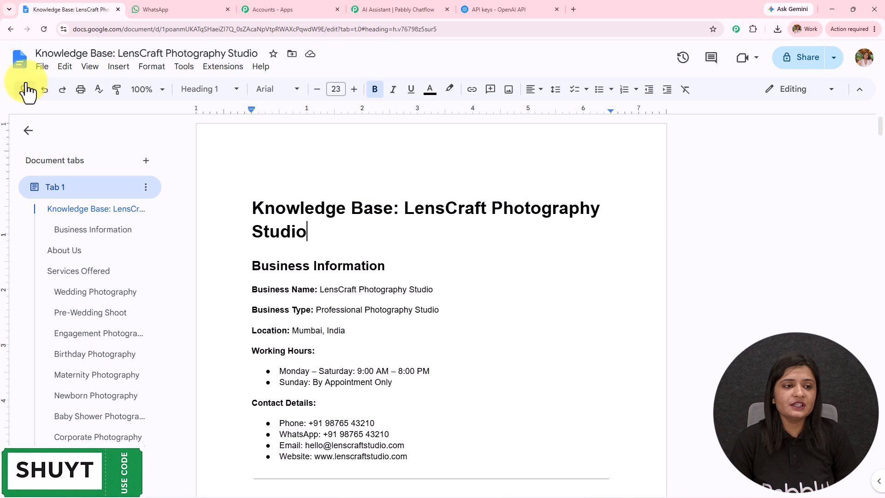
click(45, 72)
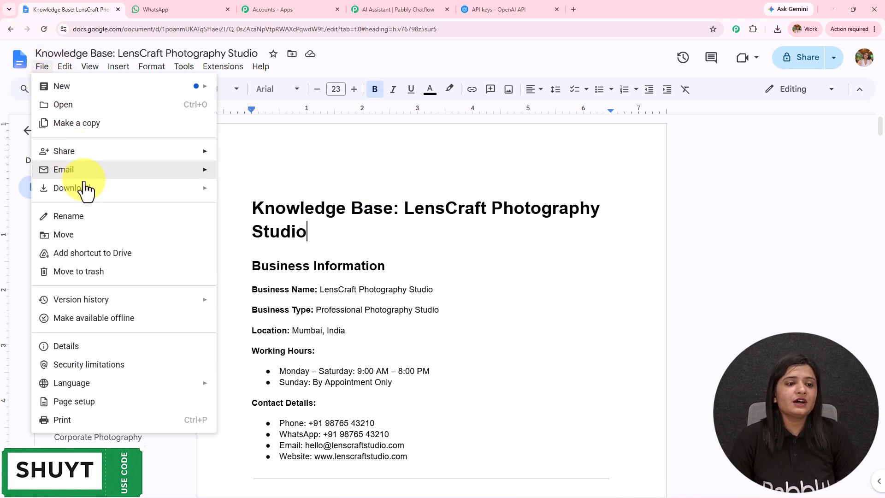
mouse_move(205, 188)
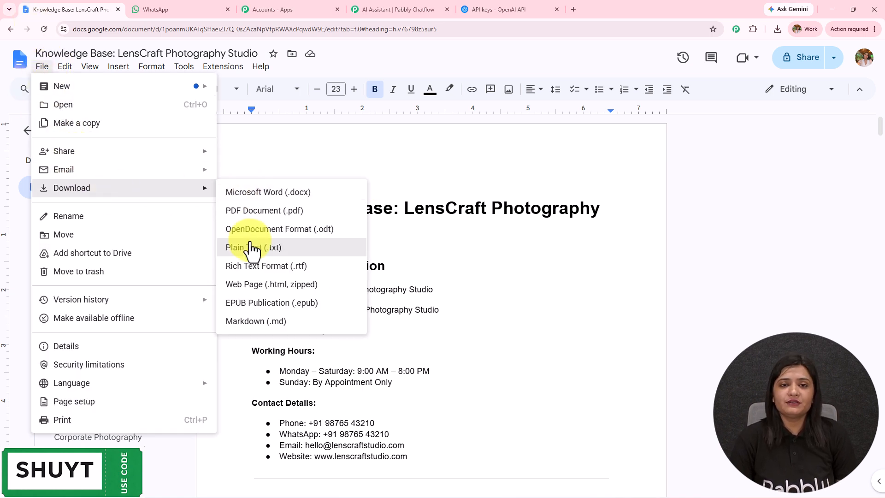
Step: Switch to Pabbly Chatflow, go to the assistant interface settings, and shorten the header display heading to "Name 👋"
click(391, 9)
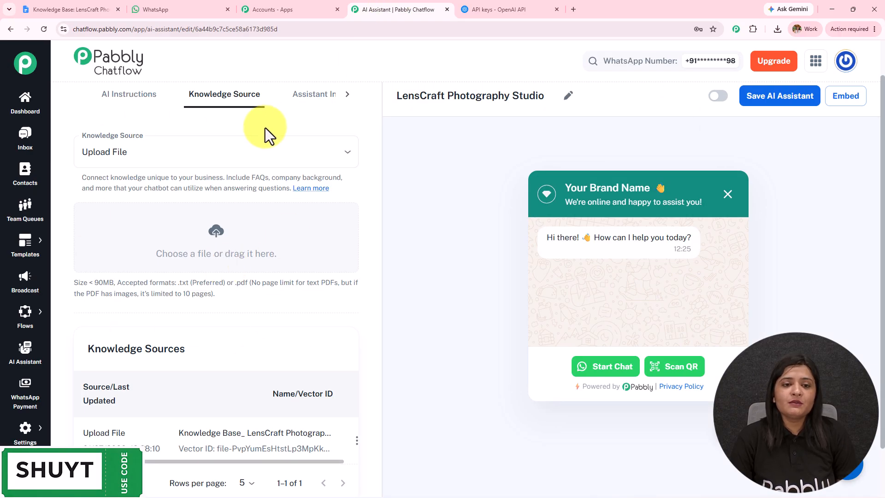
click(300, 105)
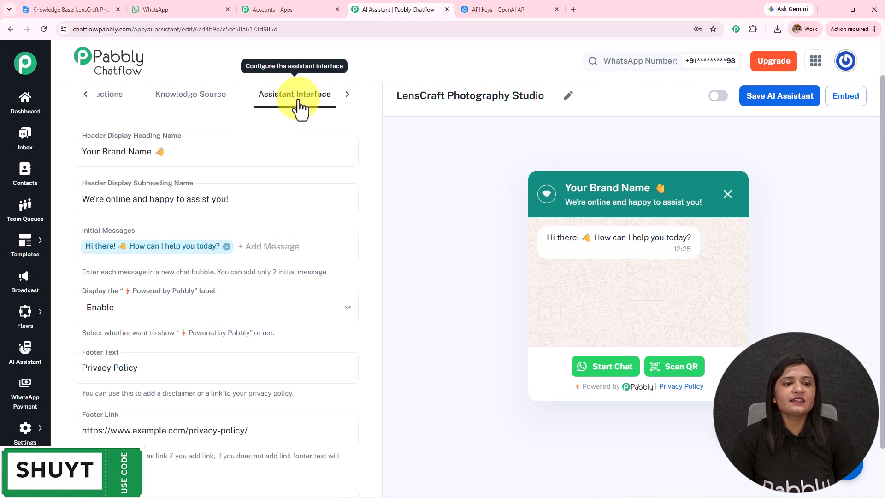
click(145, 154)
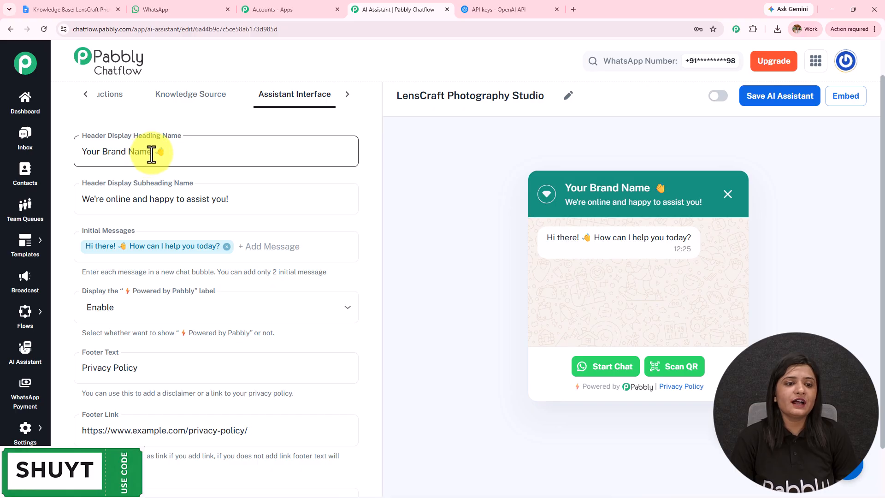
drag(151, 153, 2, 166)
text(N)
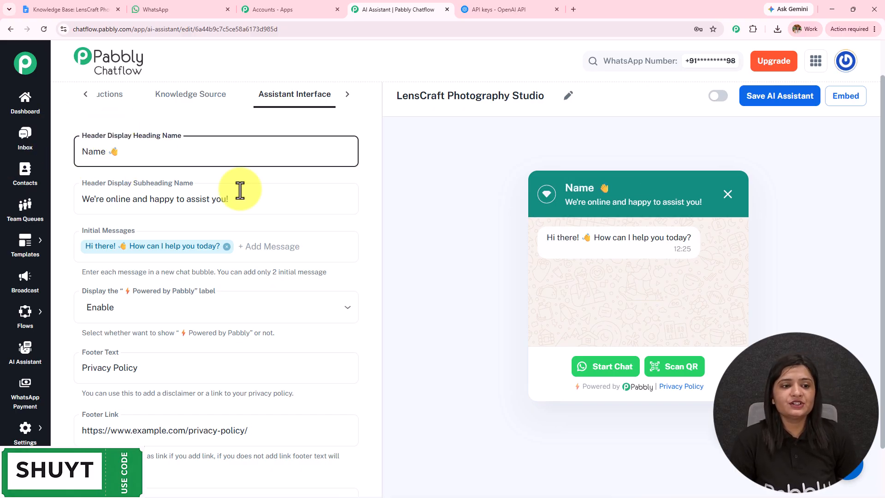
Step: Clear the header subheading, undo the removal, and examine the initial messages setting
drag(243, 194, 2, 202)
key(BackSpace)
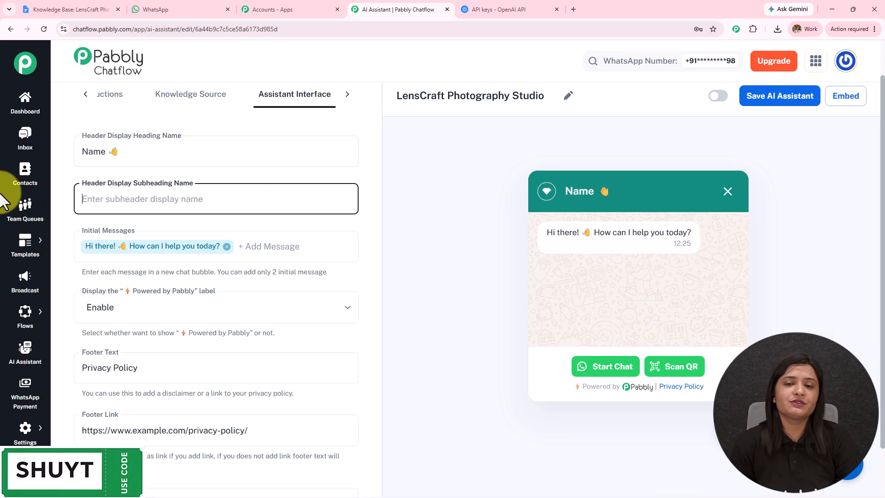
key(ctrl+z)
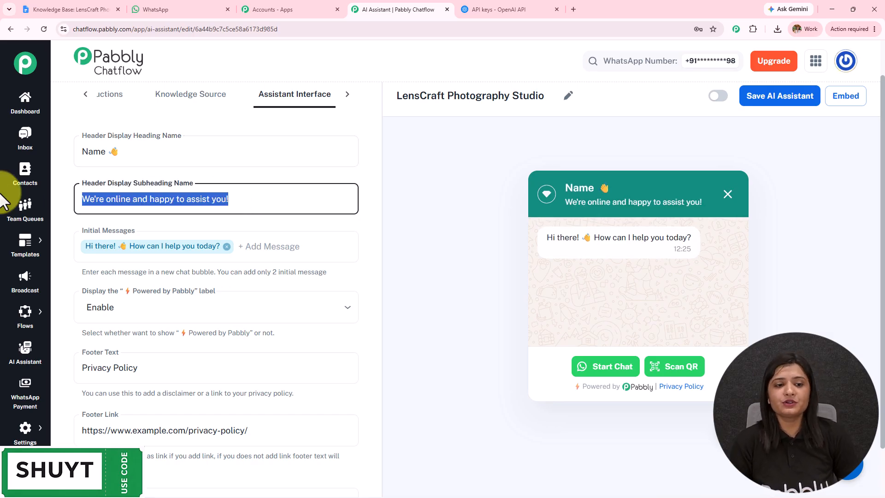
scroll(271, 223, down, 1)
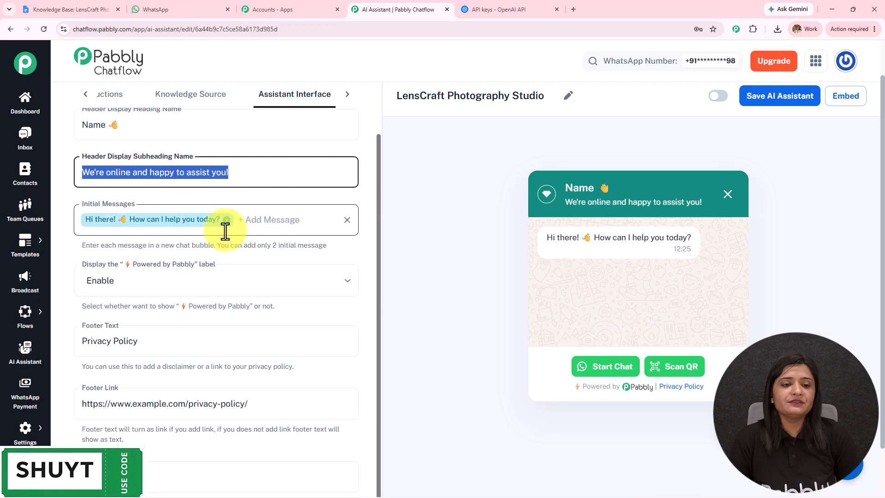
click(277, 225)
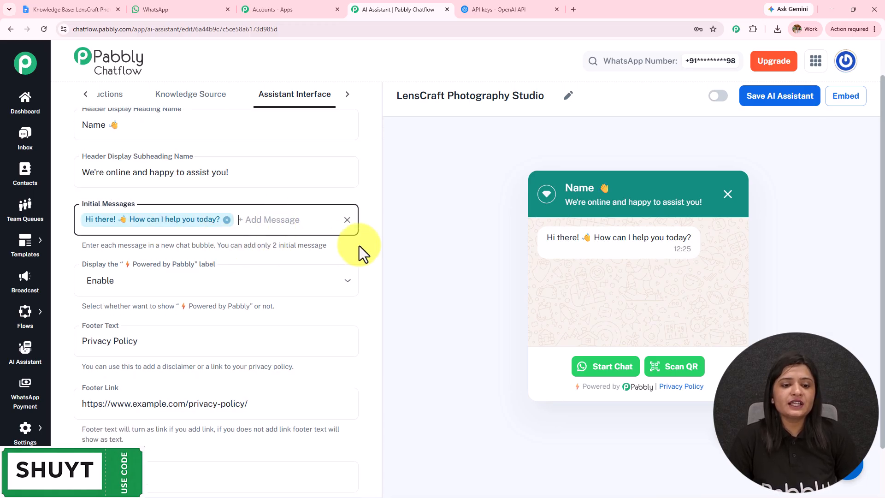
scroll(295, 208, down, 2)
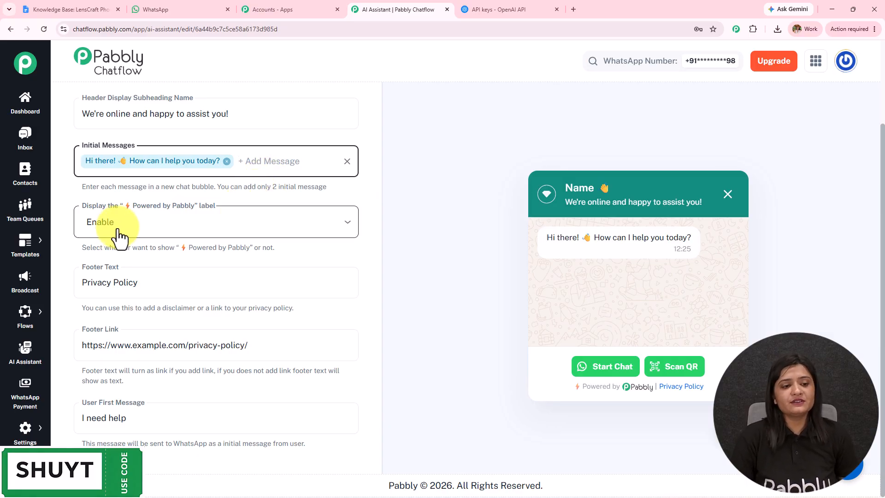
Step: Disable the "Powered by Pabbly" label and enable it again
drag(573, 389, 709, 395)
click(220, 233)
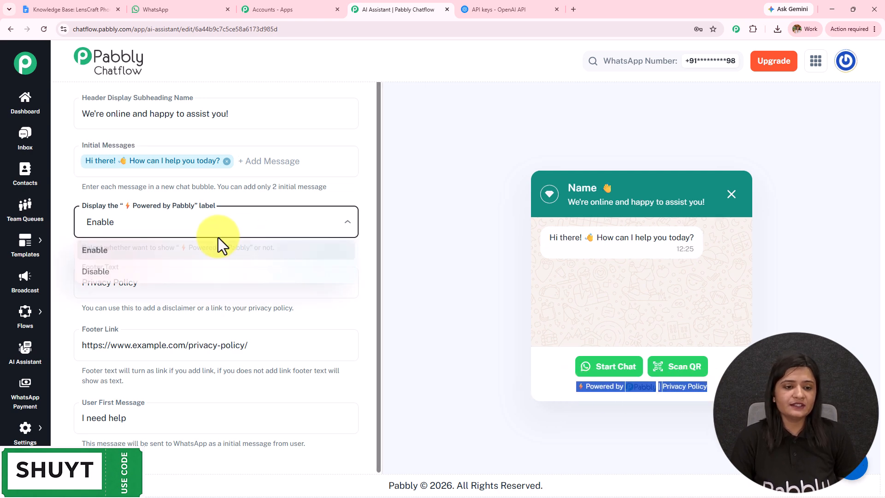
click(211, 273)
click(165, 233)
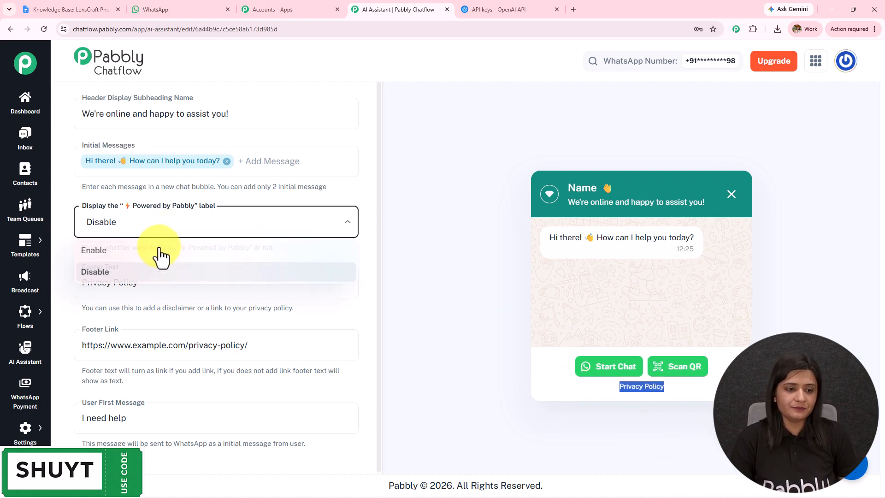
click(158, 252)
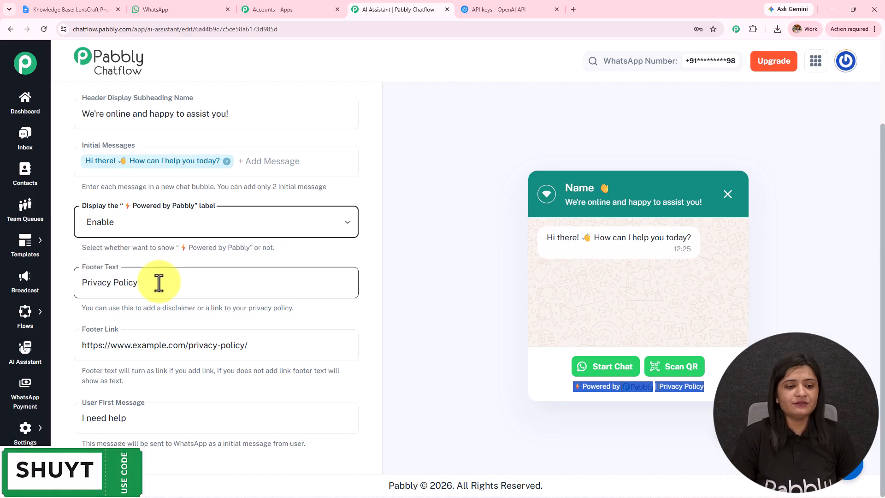
Step: Examine the assistant's footer text, footer link and user first message
drag(159, 281, 74, 304)
drag(306, 346, 7, 355)
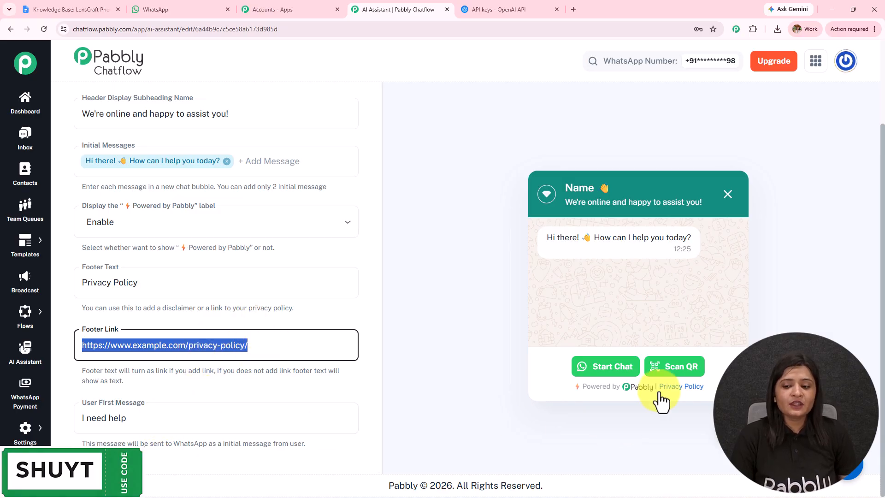
drag(148, 413, 19, 406)
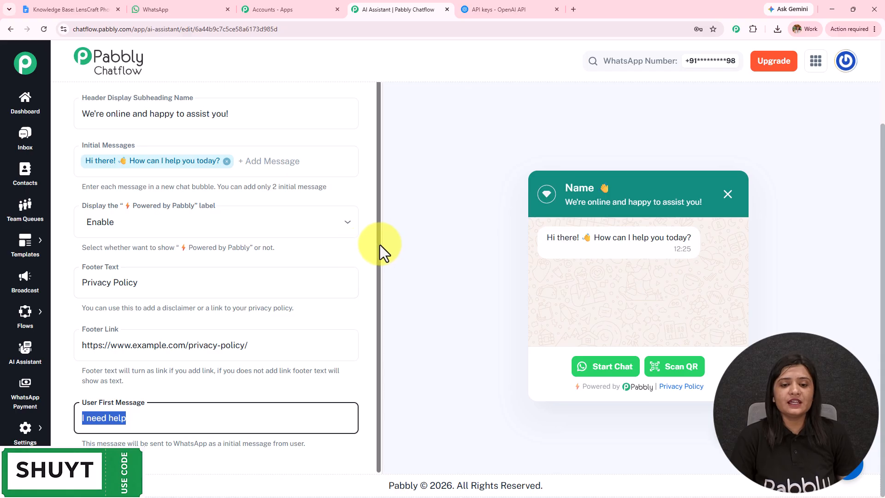
click(382, 205)
scroll(396, 175, up, 1)
scroll(883, 173, up, 2)
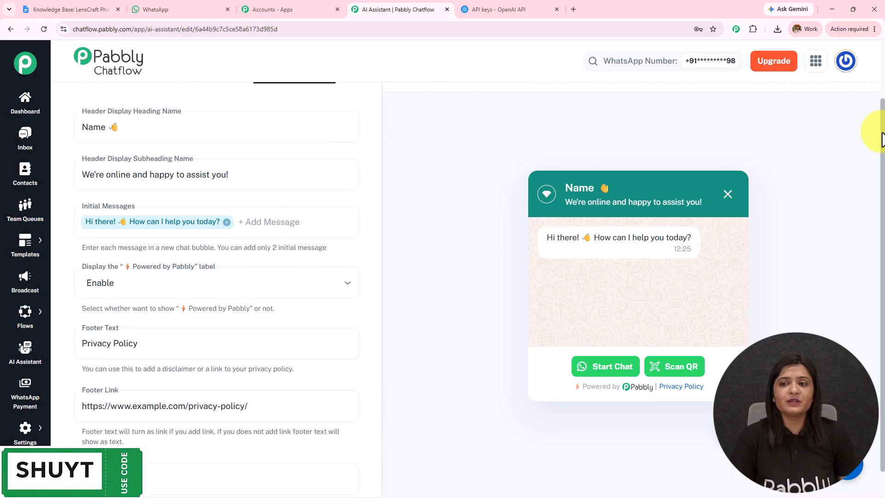
Step: Go to the assistant's styling settings, try the Dark theme mode, and restore Light
click(347, 92)
click(317, 95)
click(170, 148)
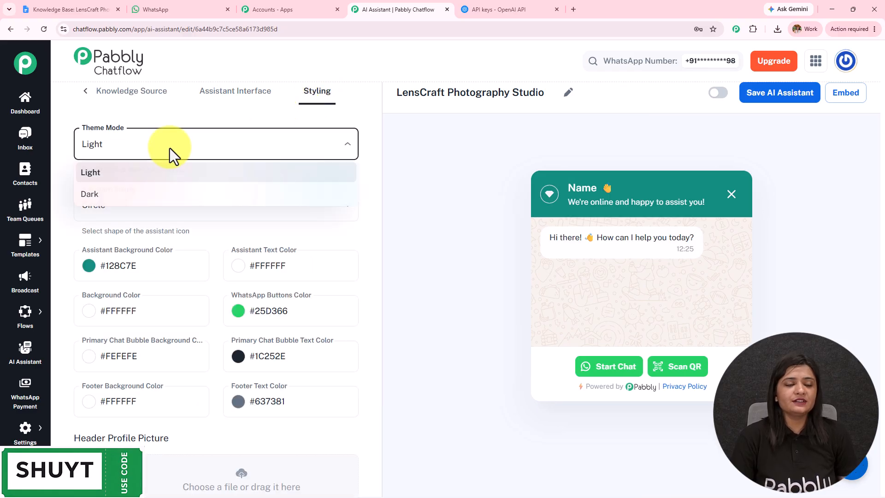
click(129, 196)
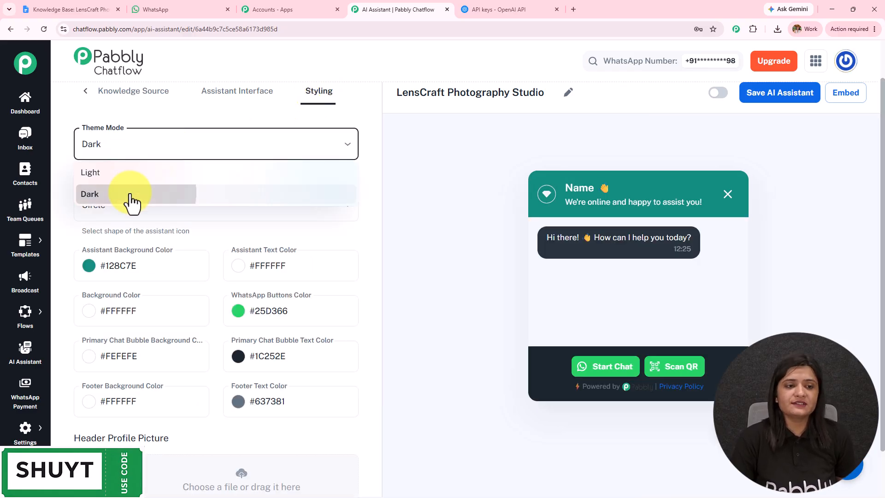
click(145, 156)
click(138, 175)
Step: Try the Square assistant shape and restore Circle
scroll(138, 176, down, 2)
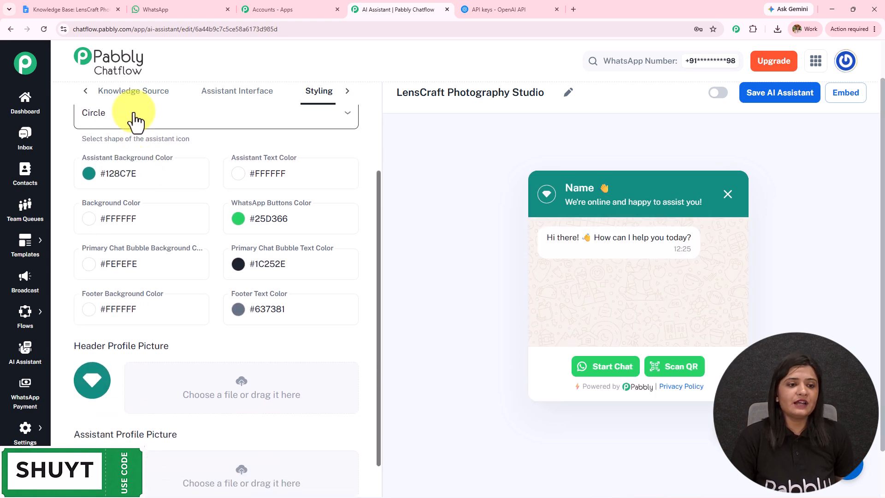
click(138, 123)
click(135, 174)
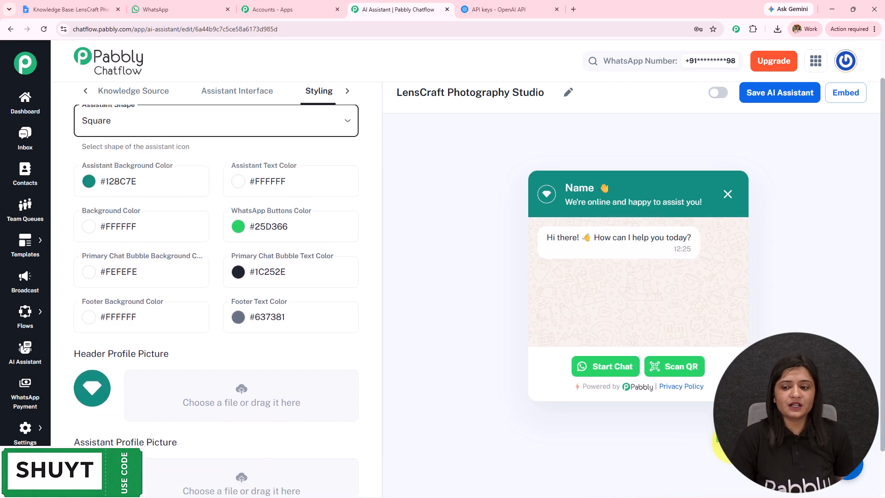
click(190, 131)
click(165, 153)
Step: Examine the assistant's color settings and the header, assistant and background picture options
scroll(169, 174, down, 1)
click(273, 130)
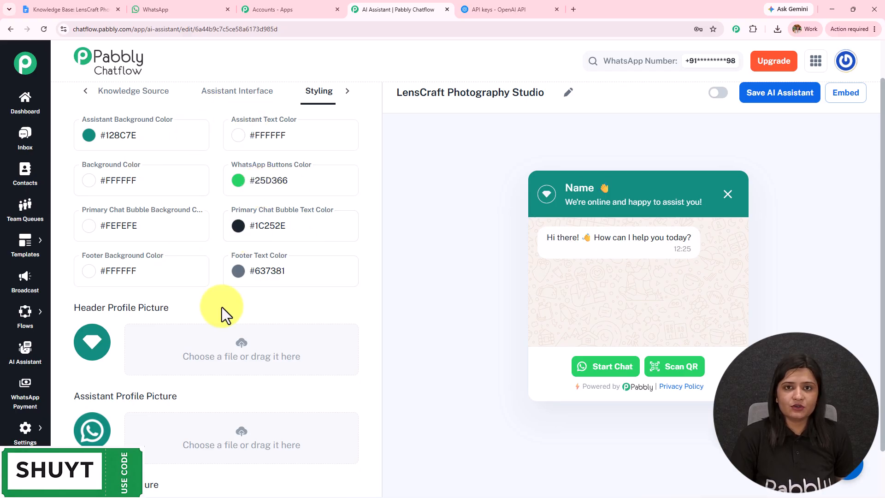
scroll(223, 308, down, 1)
scroll(223, 234, down, 1)
drag(207, 217, 311, 305)
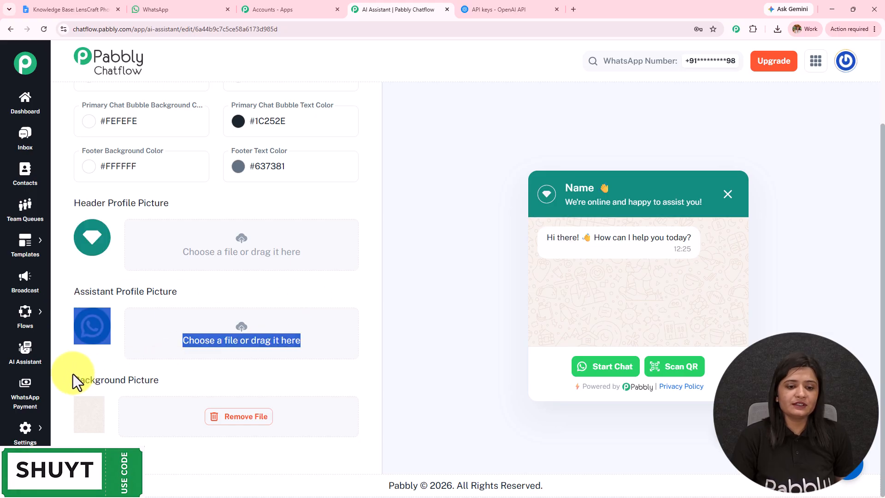
drag(74, 374, 271, 385)
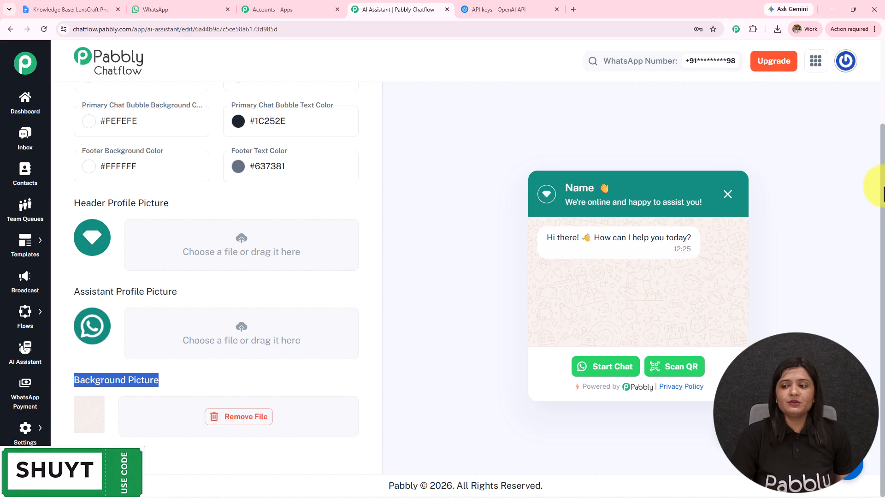
Step: Activate the LensCraft Photography Studio assistant and save it
scroll(883, 187, up, 1)
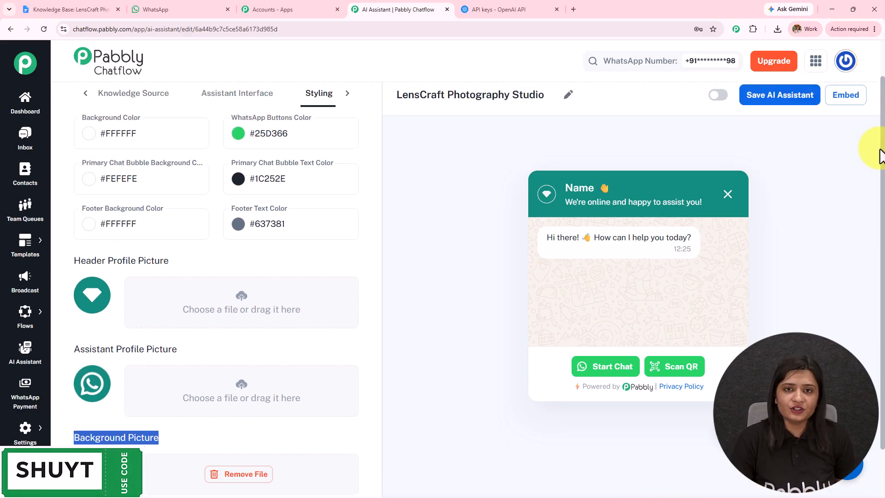
click(719, 95)
click(767, 99)
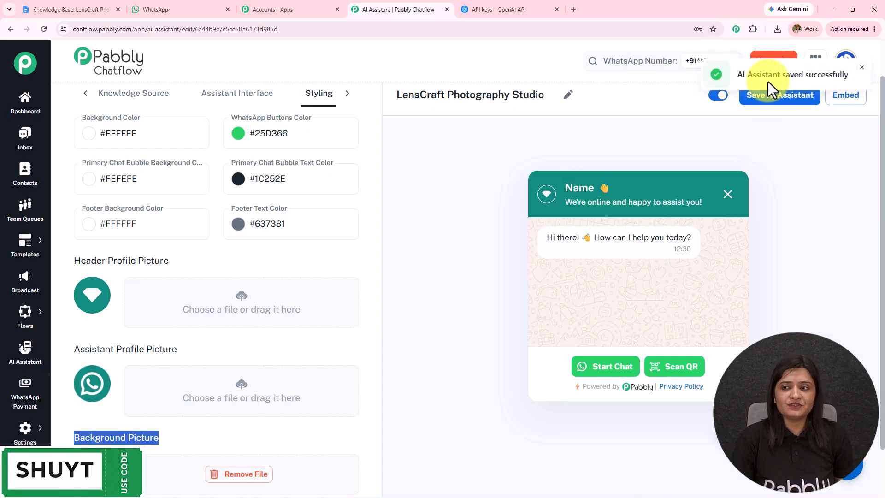
Step: Inspect the assistant's website embed script and close it
click(847, 100)
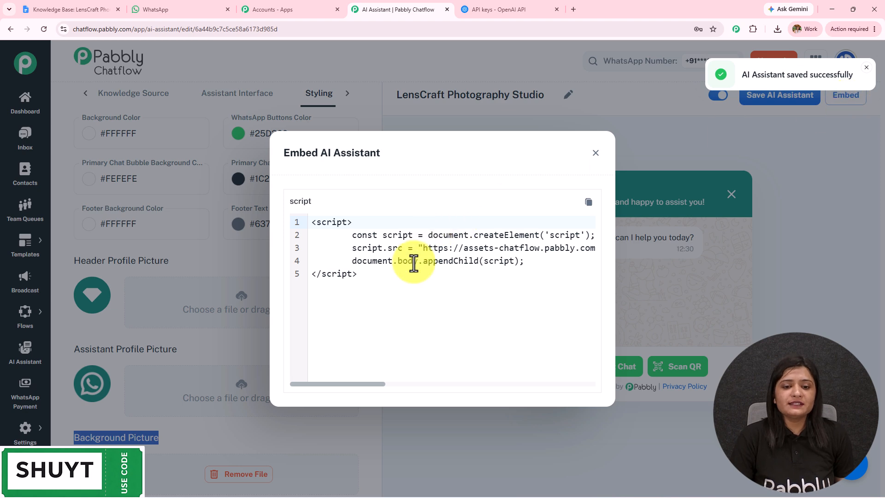
drag(369, 278, 292, 206)
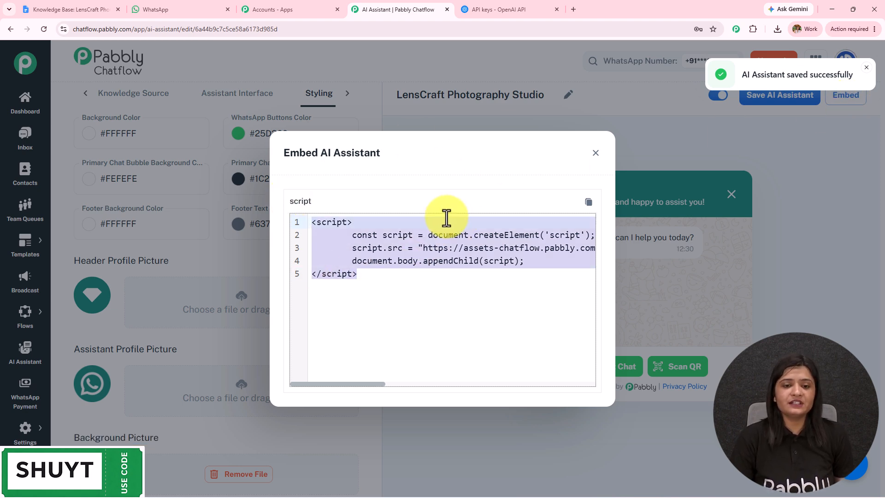
click(594, 155)
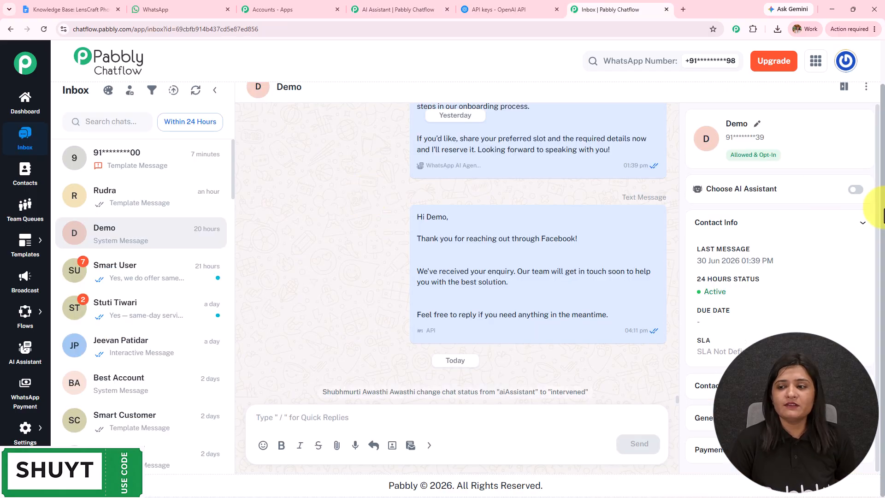
Step: Enable the AI assistant for the Demo chat in the inbox, selecting LensCraft Photography Studio, and save
click(856, 191)
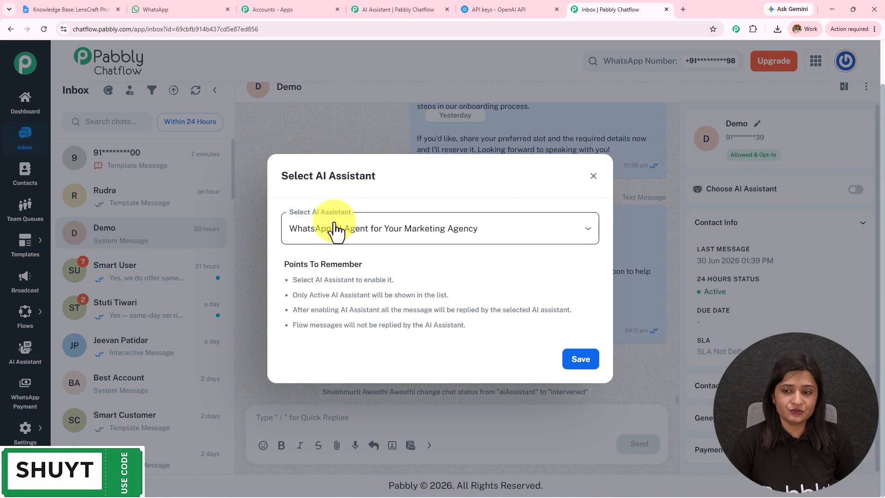
click(477, 234)
click(428, 258)
click(572, 360)
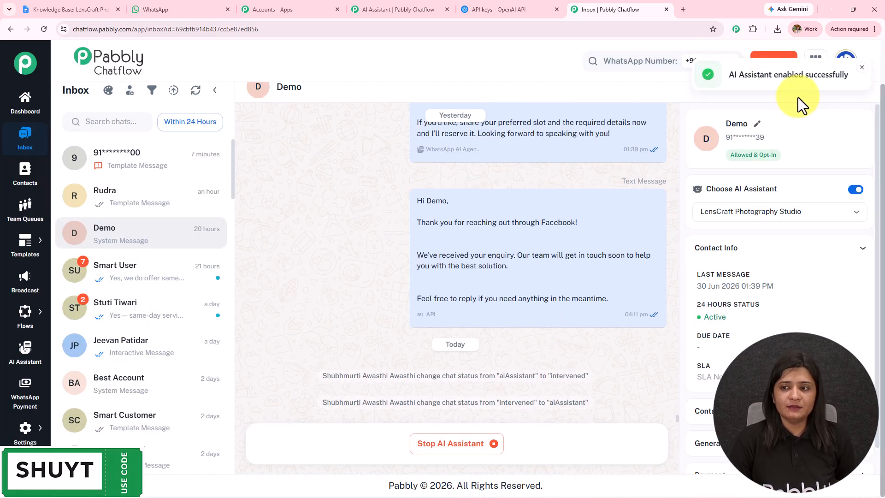
drag(730, 75, 803, 75)
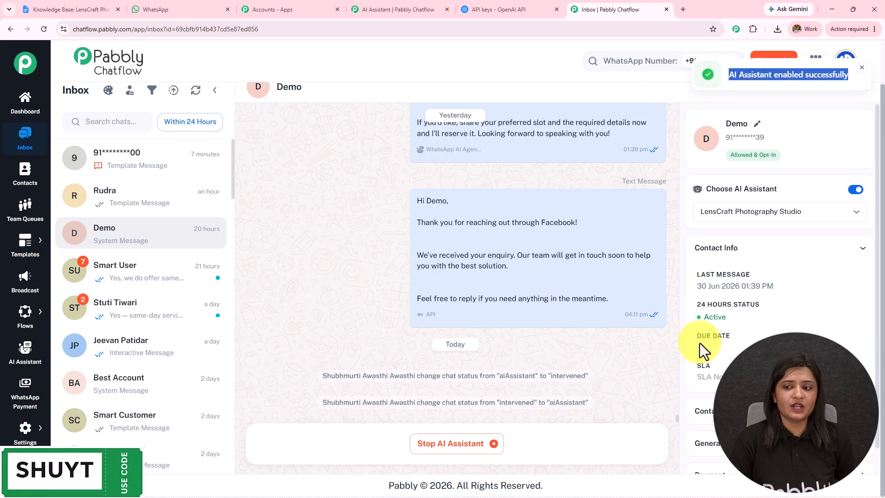
Step: Open the Inbox Settings page in a new browser tab and switch to it
mouse_move(790, 324)
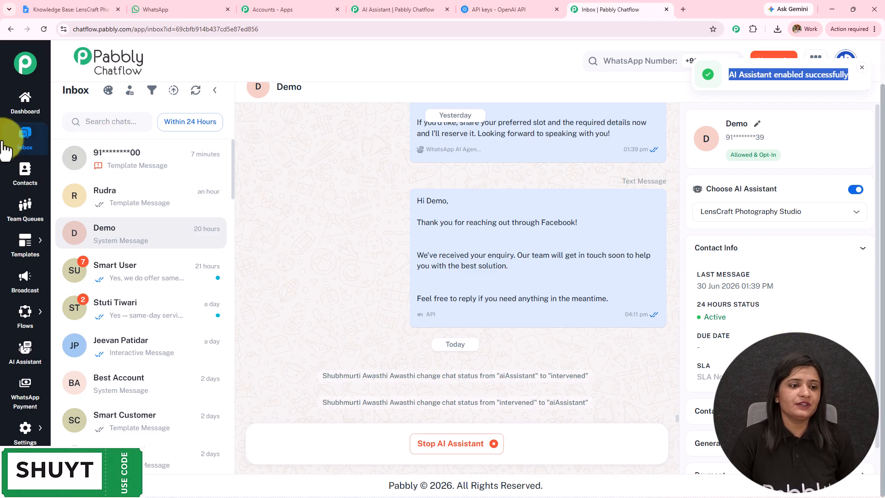
click(19, 438)
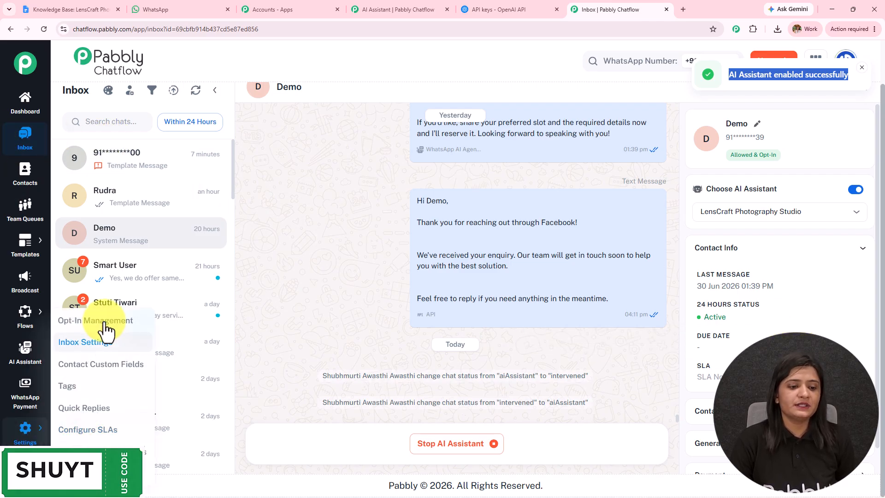
ctrl+click(103, 351)
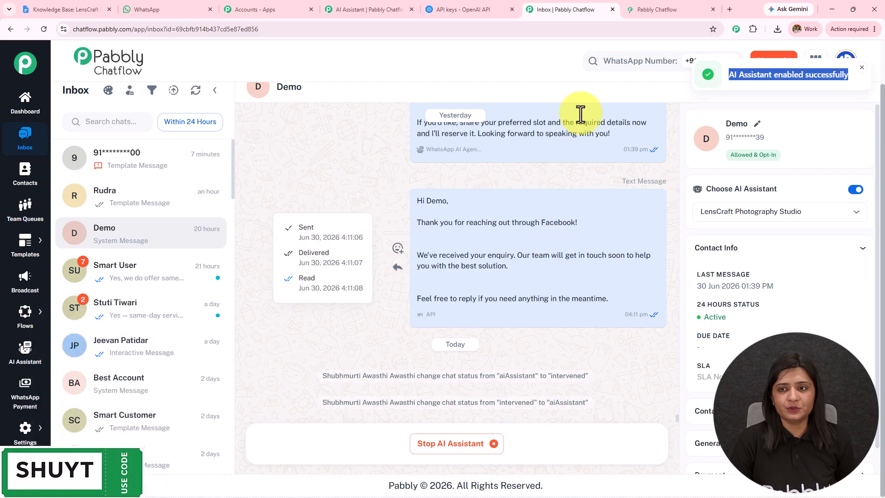
click(703, 9)
triple_click(180, 114)
Step: Find the AI Auto-Reply Settings, inspect the options for disabling AI replies, and dismiss them without applying
scroll(241, 208, down, 10)
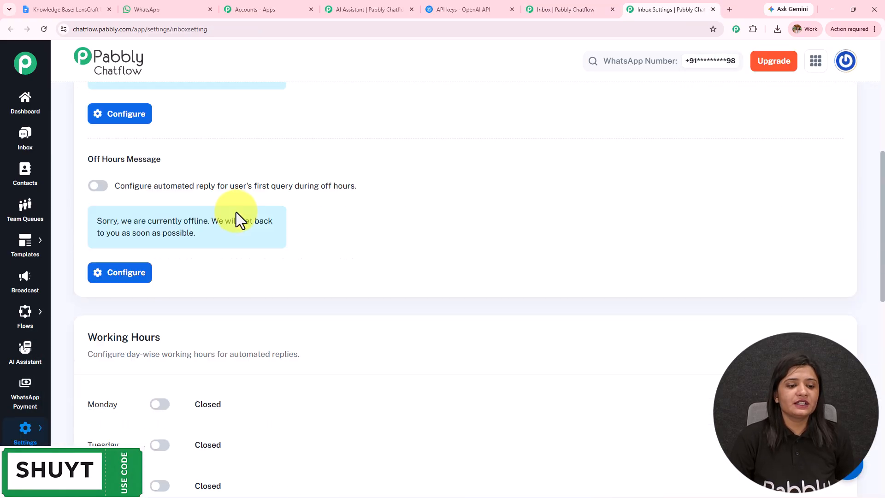
scroll(224, 273, down, 5)
drag(87, 200, 299, 204)
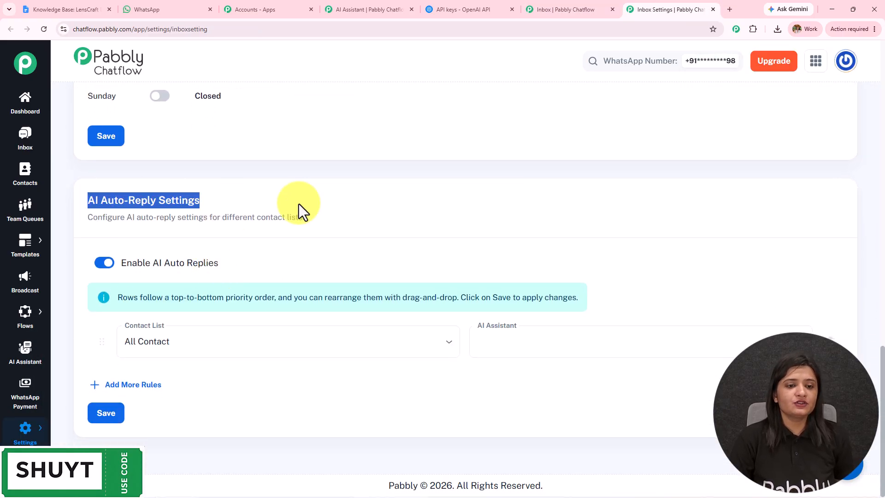
click(108, 263)
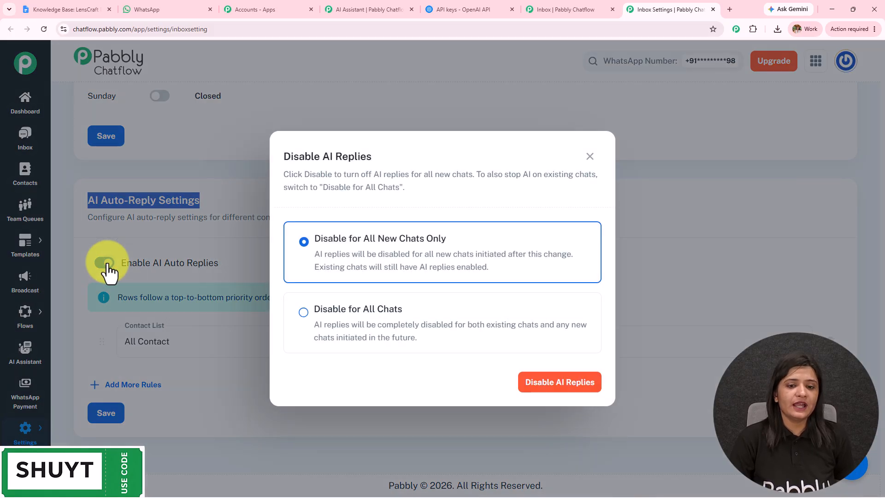
click(589, 155)
Step: Set the first auto-reply rule to the GROCERY DEALS contact list with WhatsApp AI Agent for Your Marketing Agency
click(235, 339)
click(223, 375)
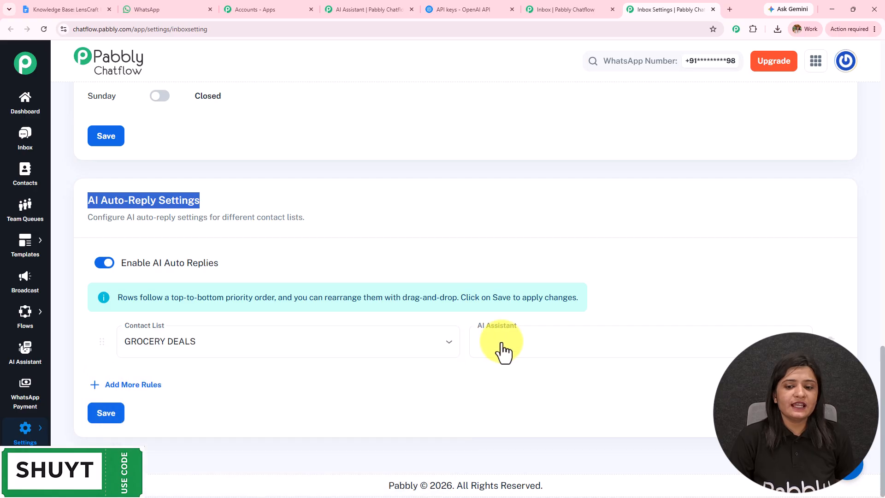
click(501, 341)
click(505, 366)
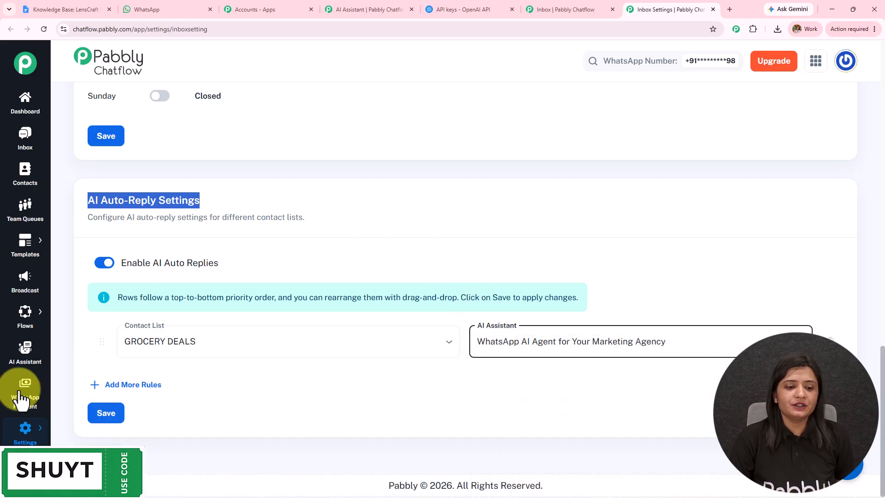
Step: Add a second auto-reply rule assigning the Product assistant to the Daily Updates contact list
click(112, 394)
scroll(223, 310, down, 1)
click(210, 350)
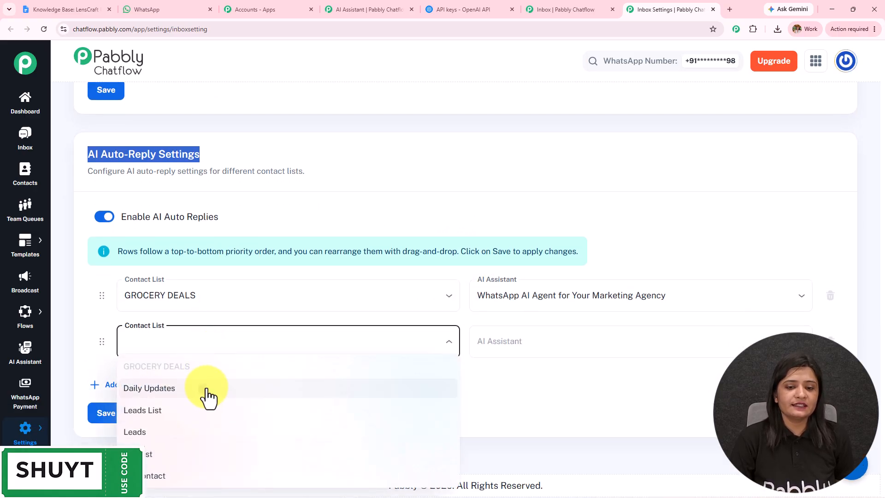
click(203, 389)
click(527, 350)
click(529, 388)
Step: Add a third auto-reply rule assigning Grocery Shopping AI Assistant to the Leads List contact list
click(149, 387)
scroll(207, 305, down, 1)
click(173, 350)
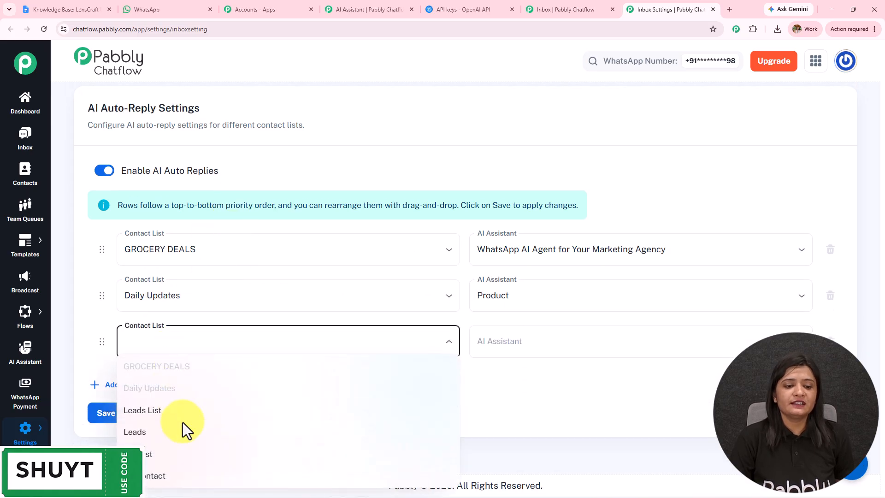
click(190, 411)
click(536, 346)
click(533, 410)
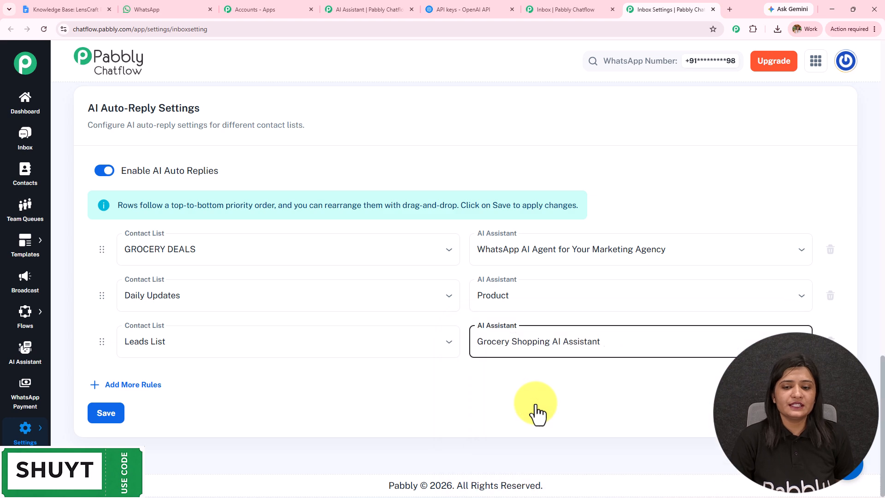
Step: Add a fourth auto-reply rule assigning the Product assistant to the All Contact list
click(112, 384)
click(152, 387)
click(157, 478)
click(484, 389)
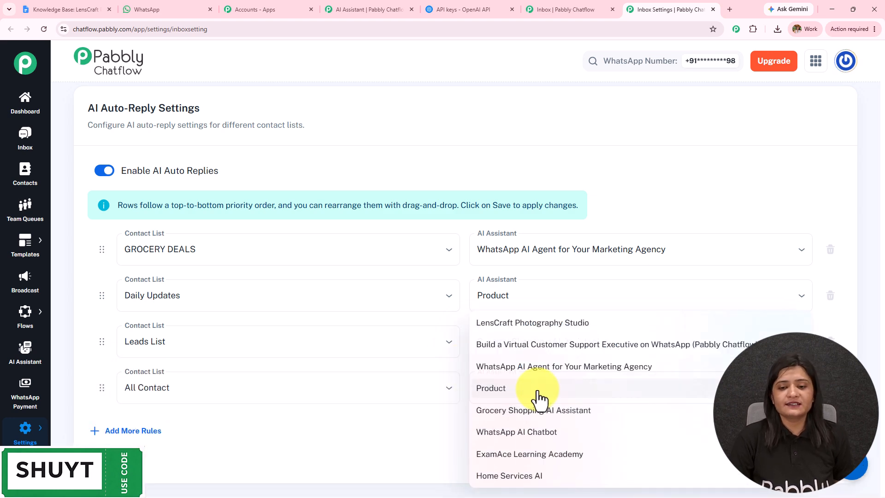
click(537, 390)
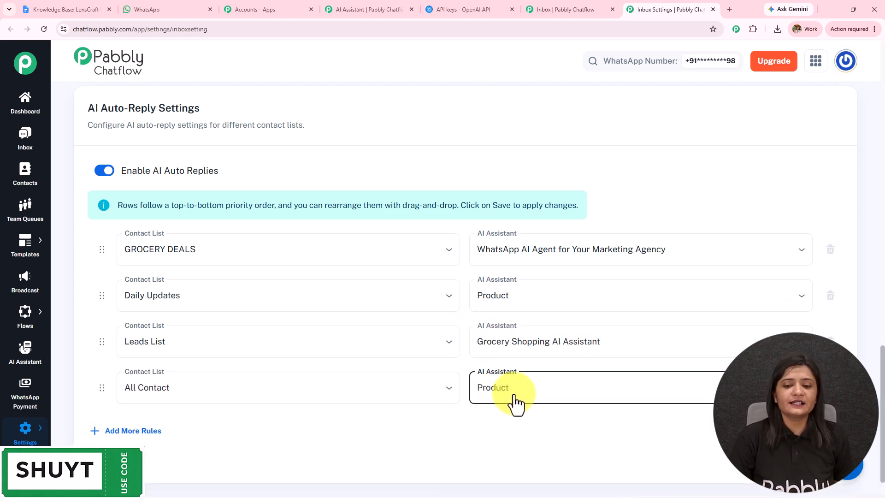